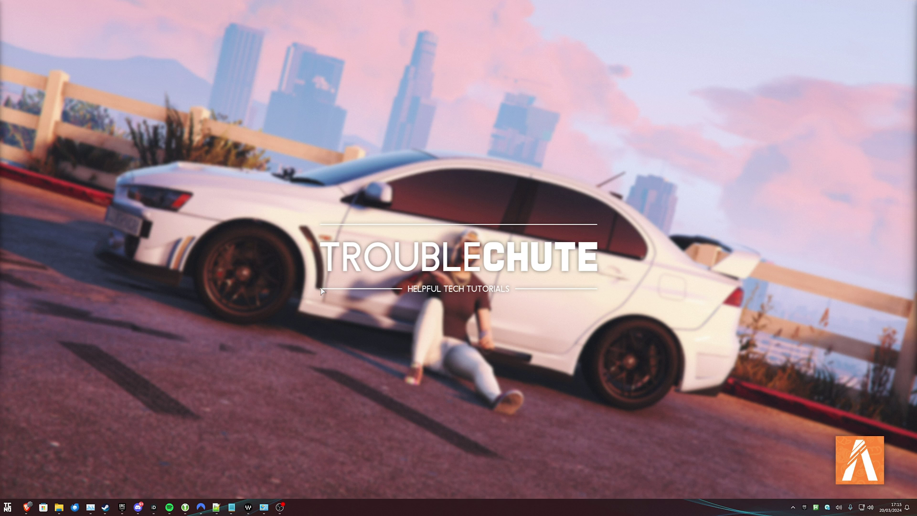
- Open the %LocalAppData% folder through the Run prompt
key(super+r)
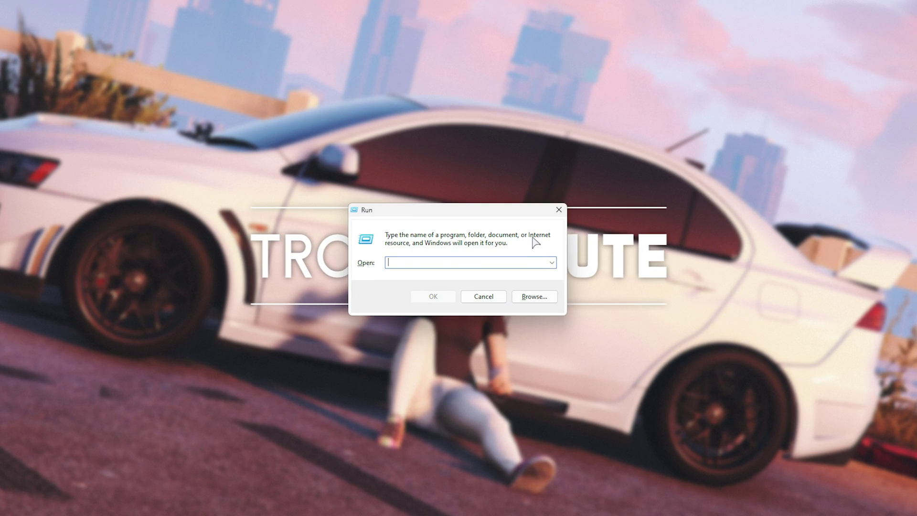
text(%LocalAppData%)
key(Return)
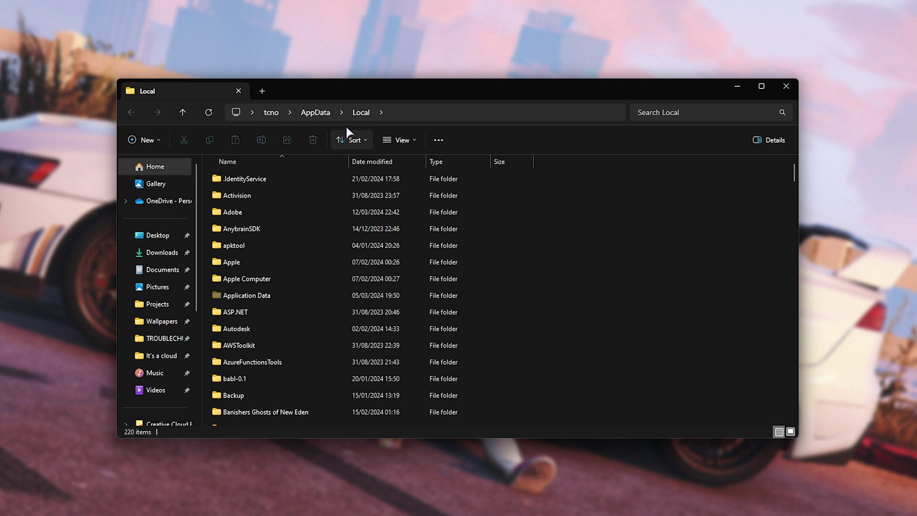
- Go into the FiveM folder, its FiveM Application Data folder and the data folder inside it
click(448, 276)
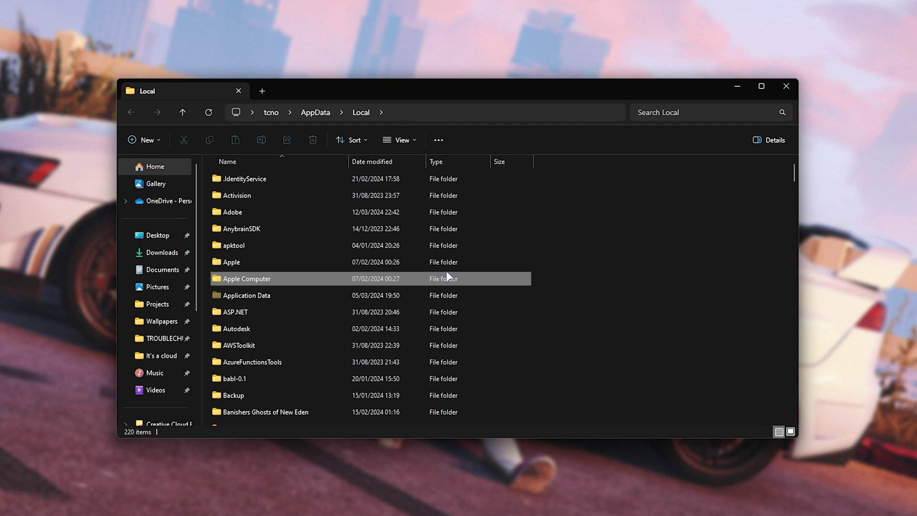
key(f)
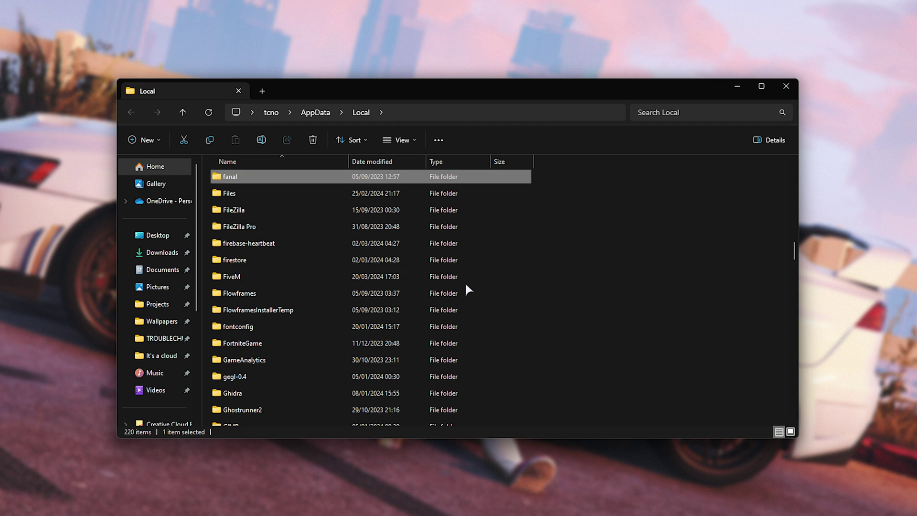
double_click(360, 276)
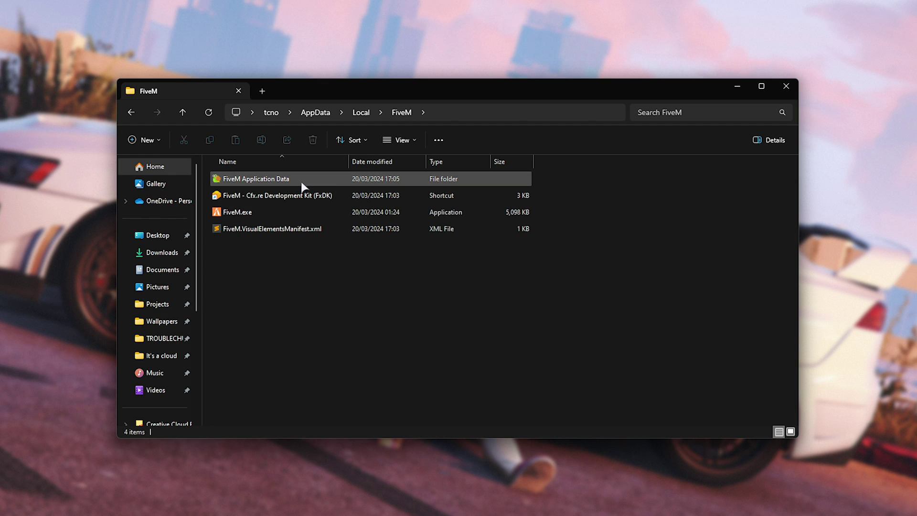
double_click(302, 184)
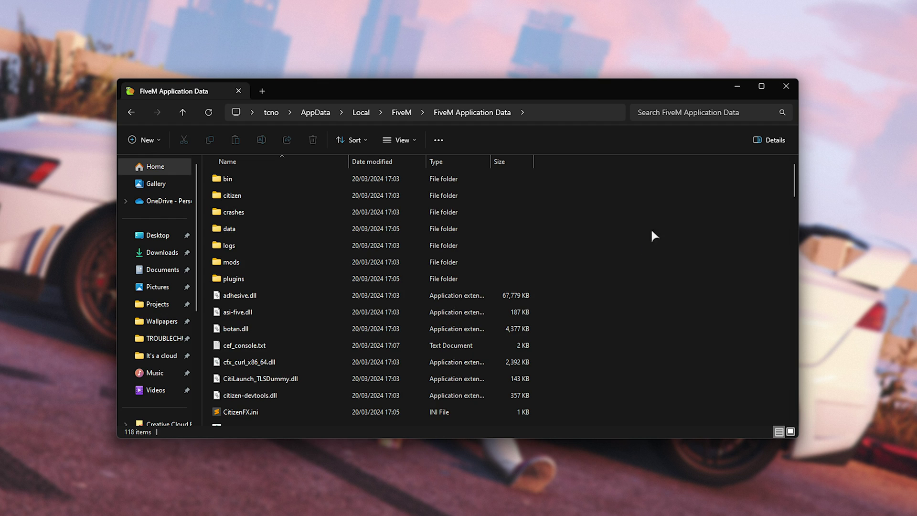
scroll(580, 271, down, 7)
scroll(581, 270, up, 7)
double_click(244, 230)
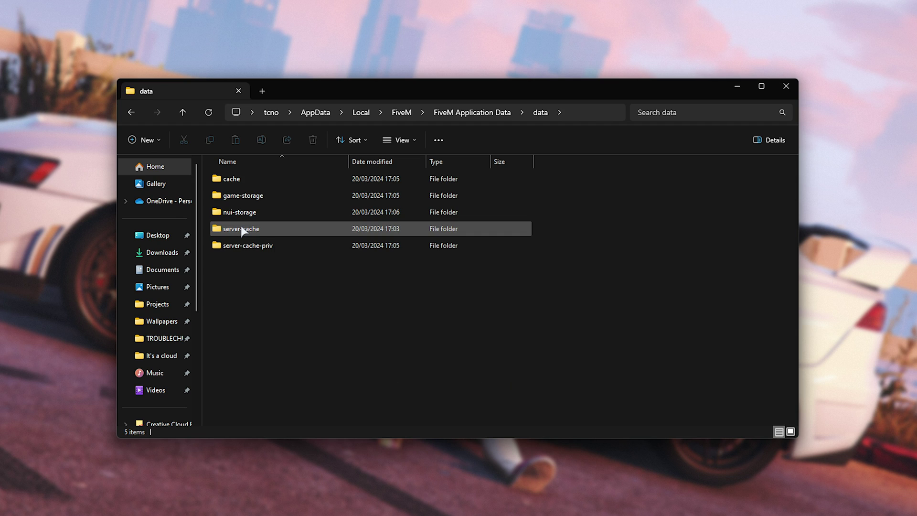
- Permanently delete the cache, server-cache and server-cache-priv folders from FiveM's data folder
click(297, 185)
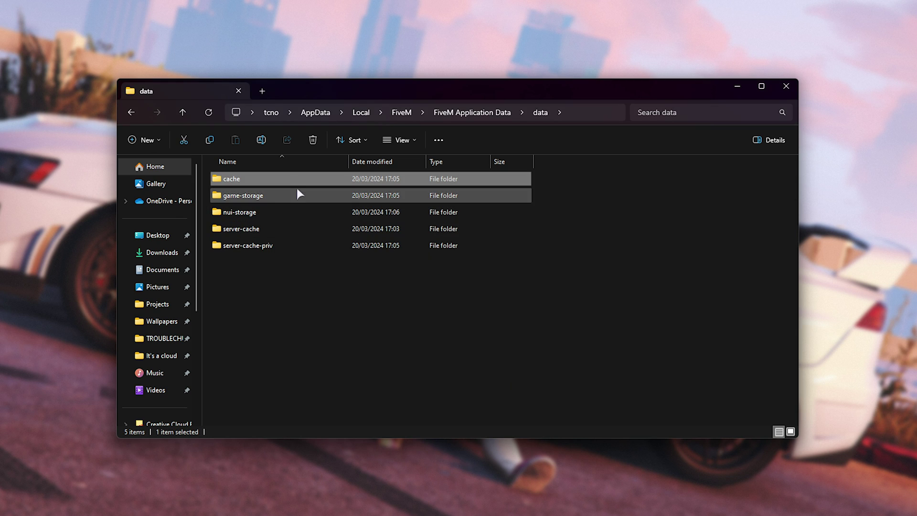
ctrl+click(283, 232)
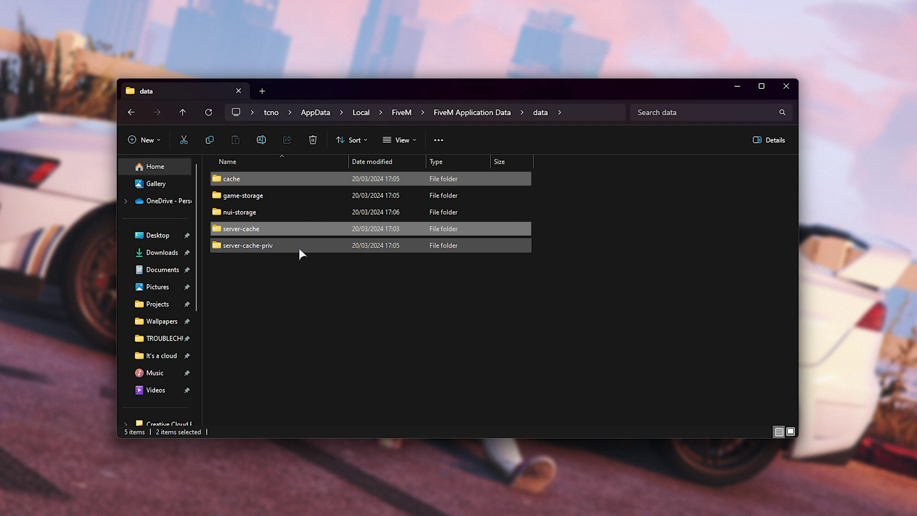
ctrl+click(300, 249)
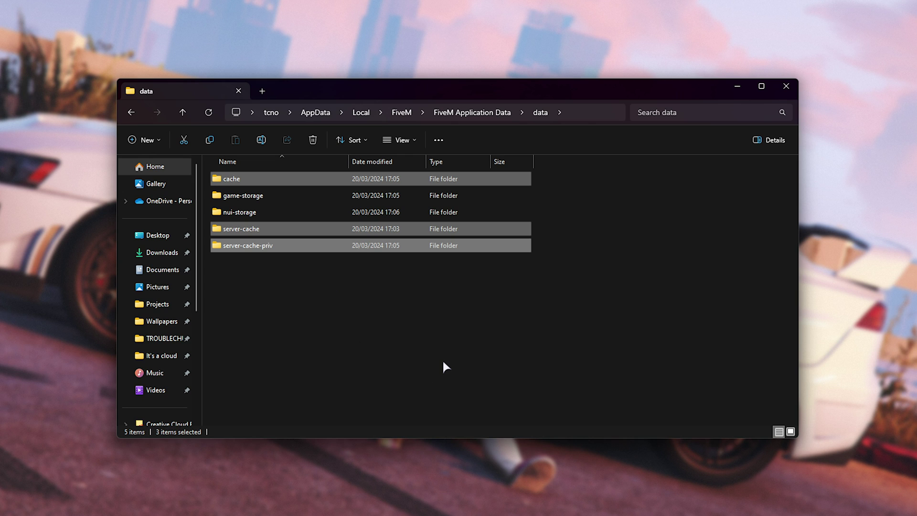
key(shift+Delete)
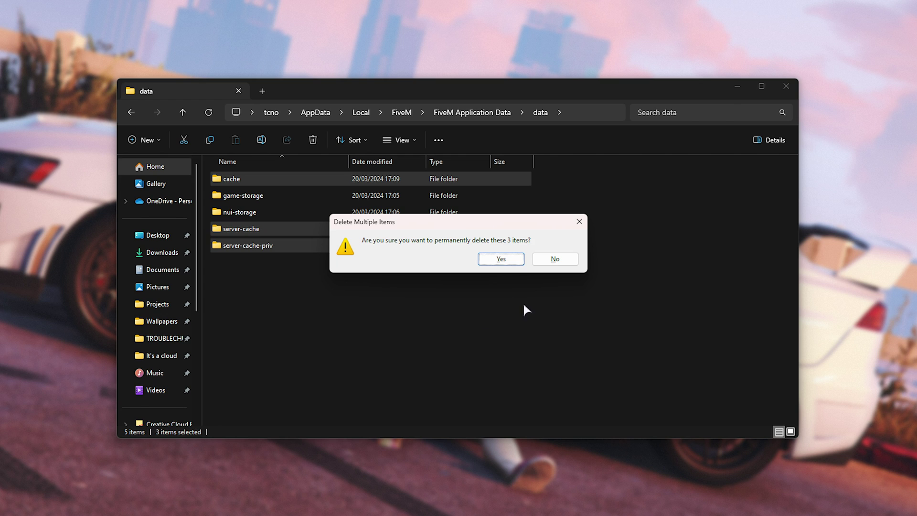
click(501, 259)
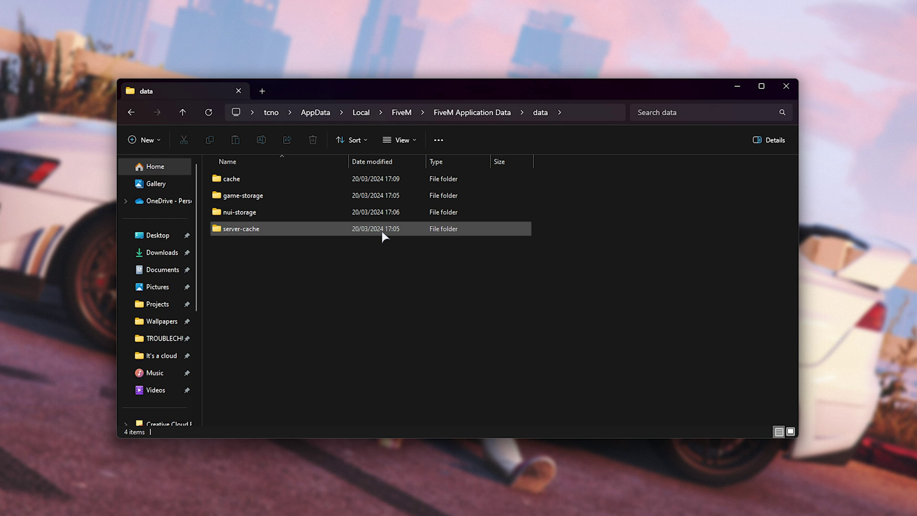
key(Delete)
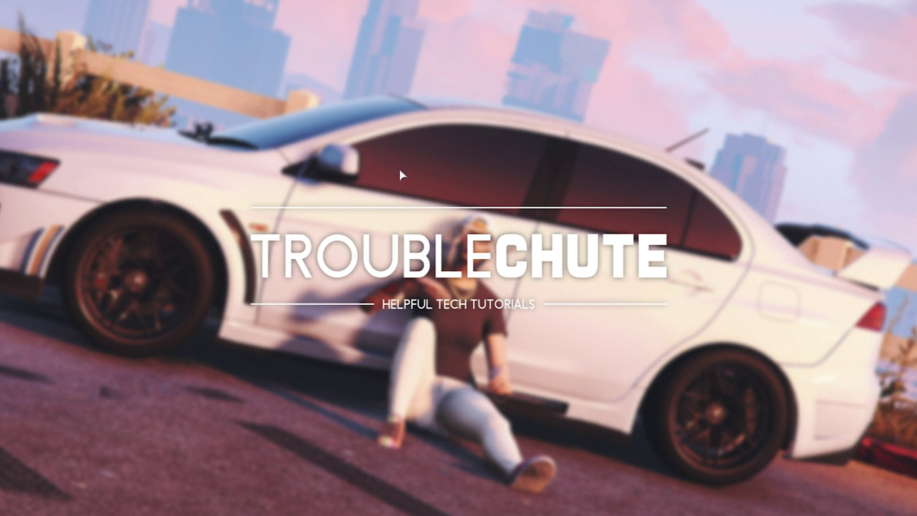
- Switch to NVIDIA Control Panel and set the global Max Frame Rate to 144 FPS
right_click(400, 171)
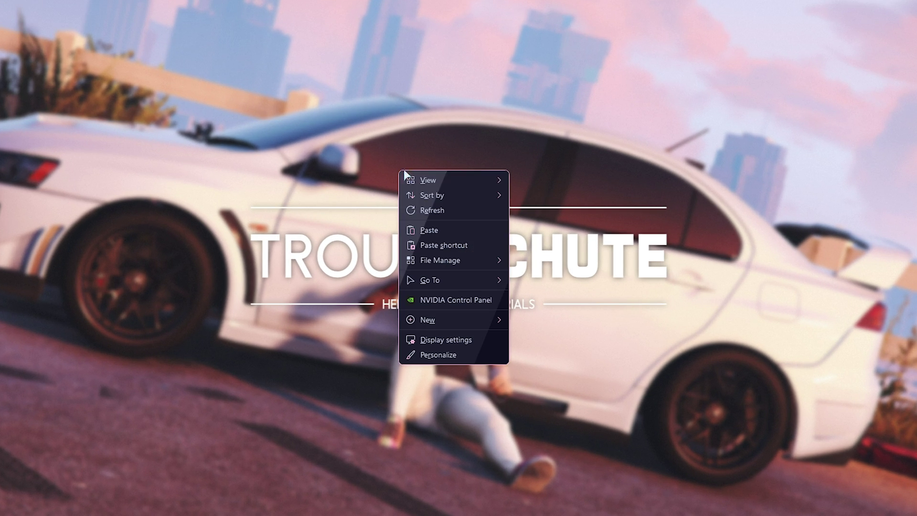
click(440, 301)
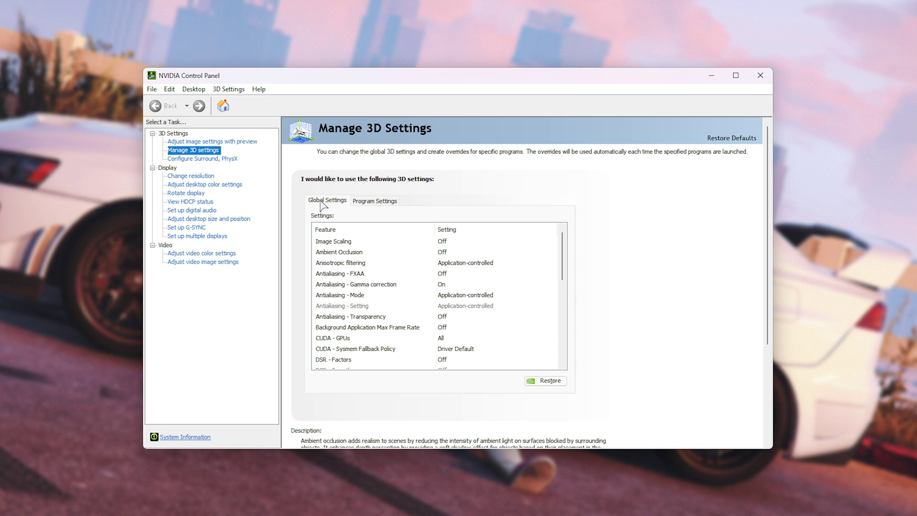
scroll(387, 338, down, 3)
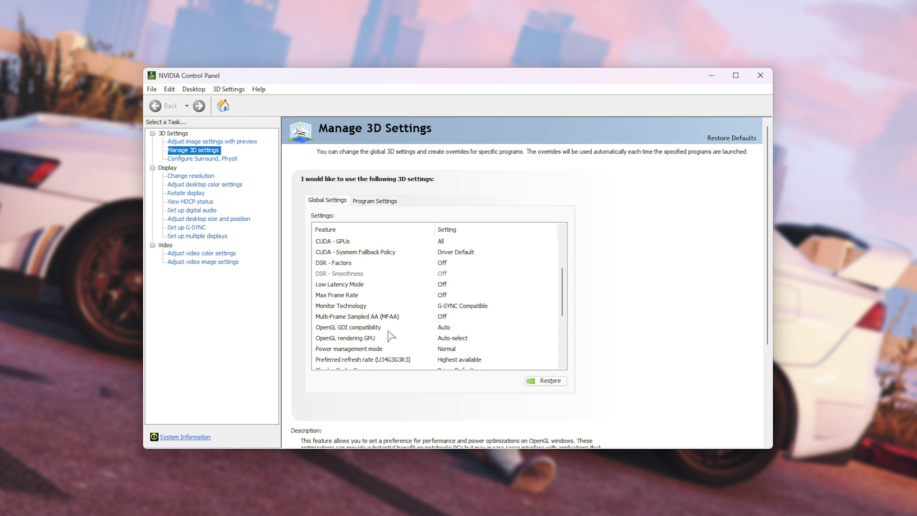
click(379, 295)
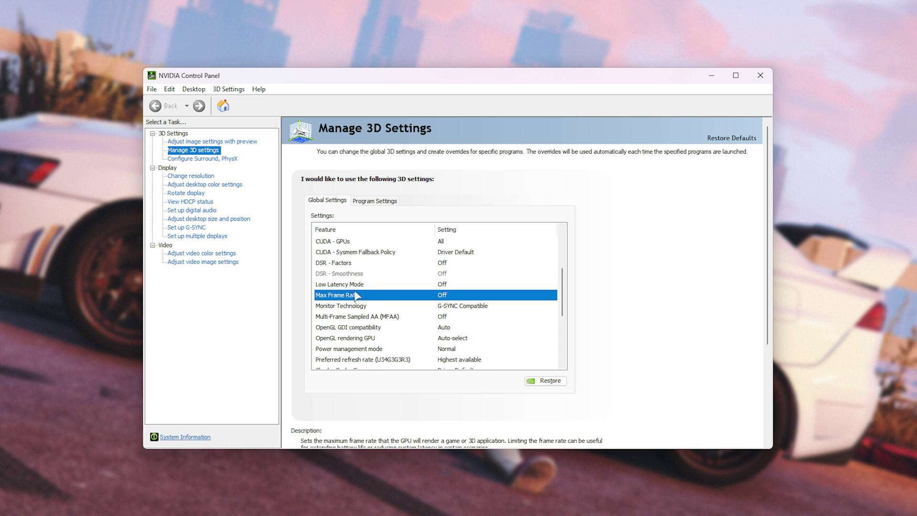
click(483, 297)
click(460, 335)
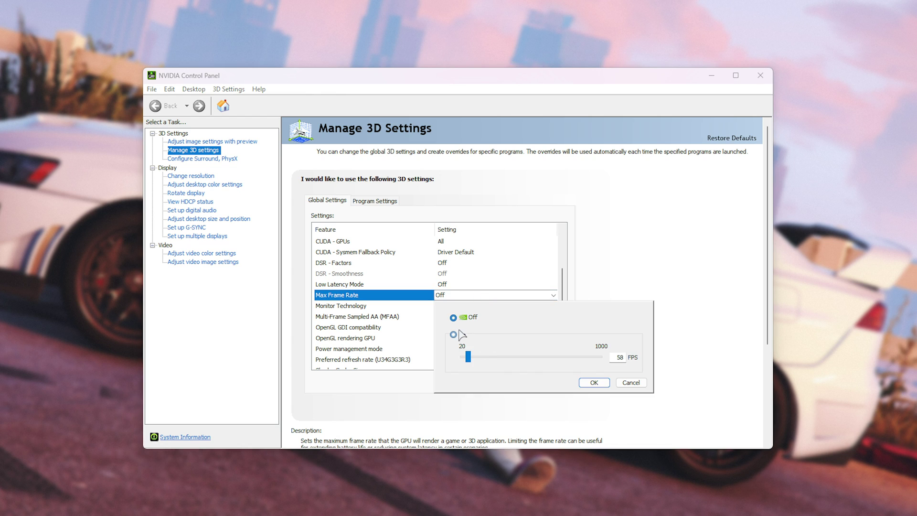
drag(468, 363, 483, 362)
drag(612, 358, 699, 362)
text(144)
click(594, 382)
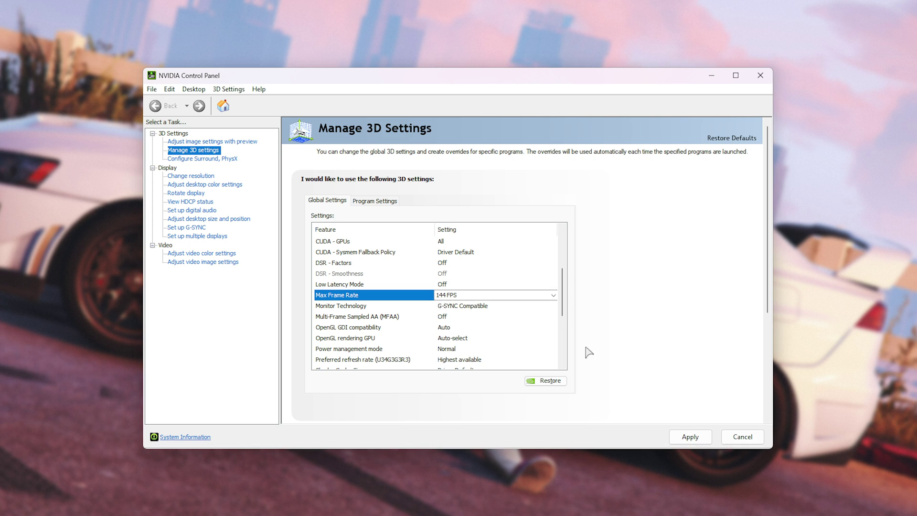
- Look at the Max Frame Rate option in the per-program 3D settings and return to the global settings
click(358, 202)
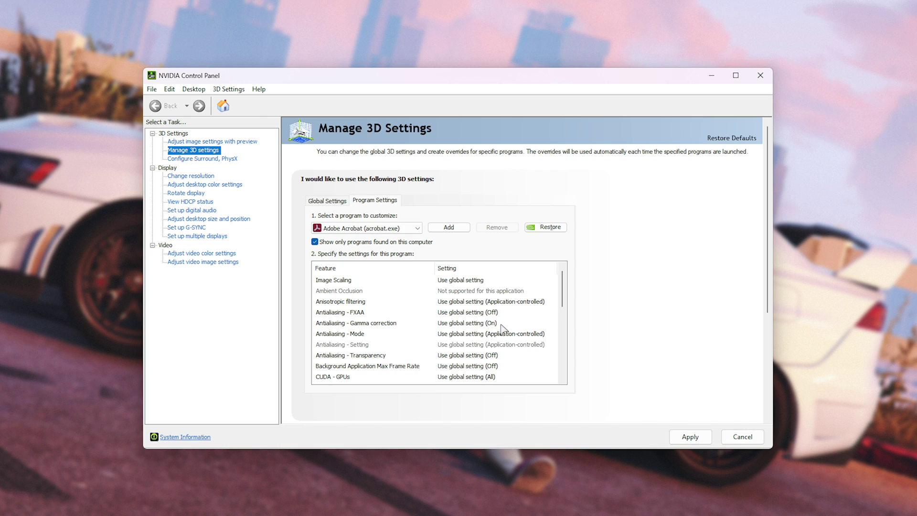
scroll(396, 333, down, 2)
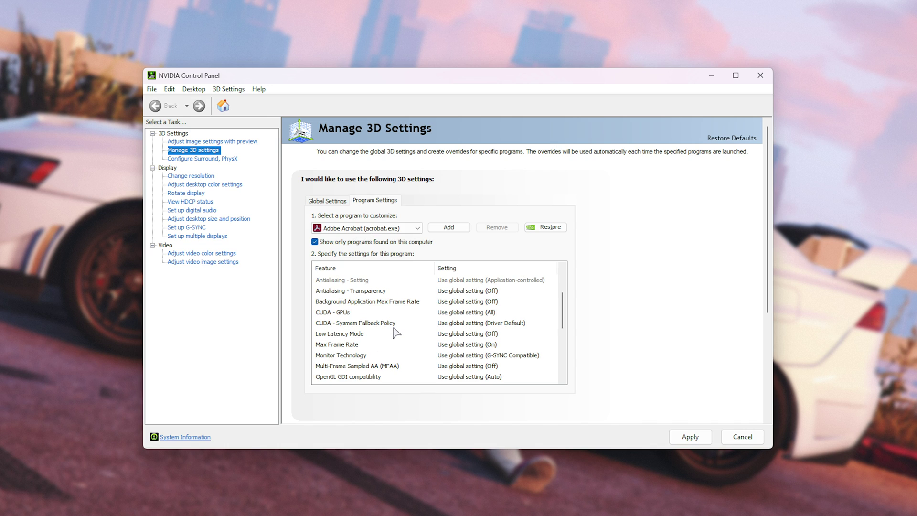
click(385, 346)
click(327, 201)
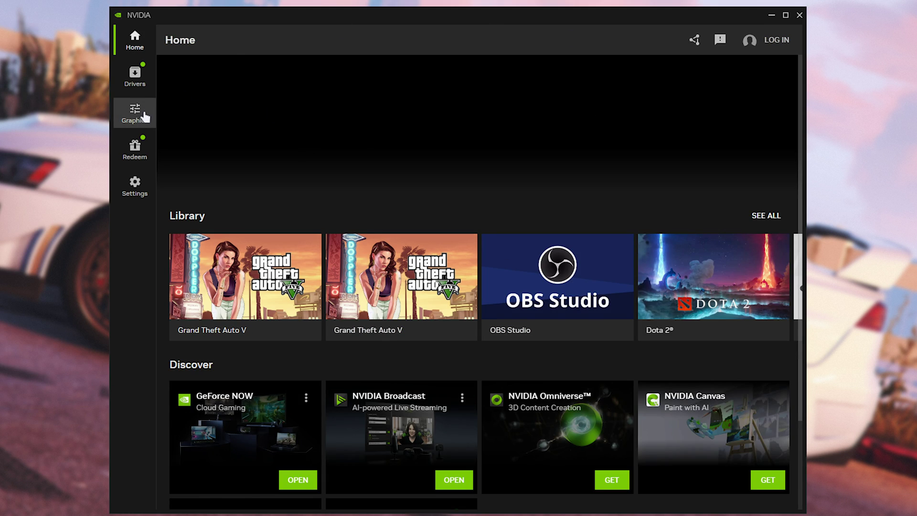
- In the NVIDIA app's graphics settings, turn on Max Frame Rate for the first Grand Theft Auto V entry and set it to 144 FPS
click(136, 113)
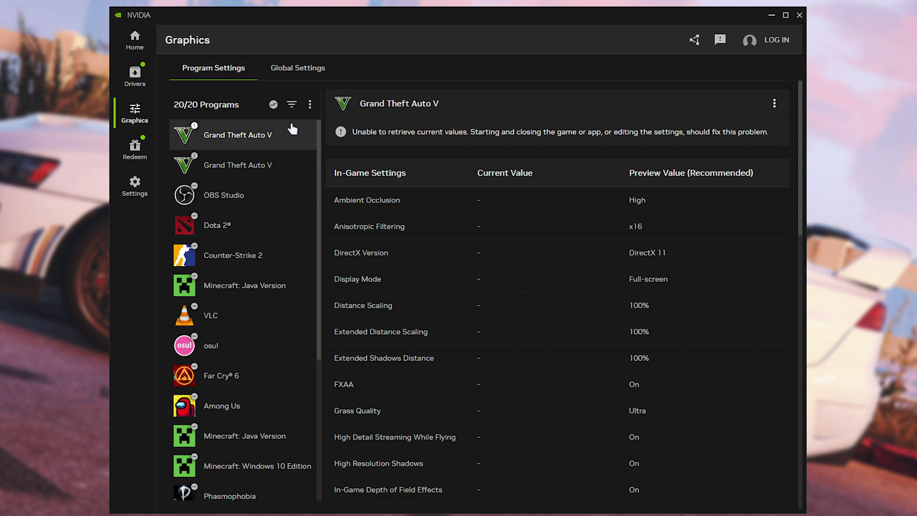
scroll(409, 178, down, 15)
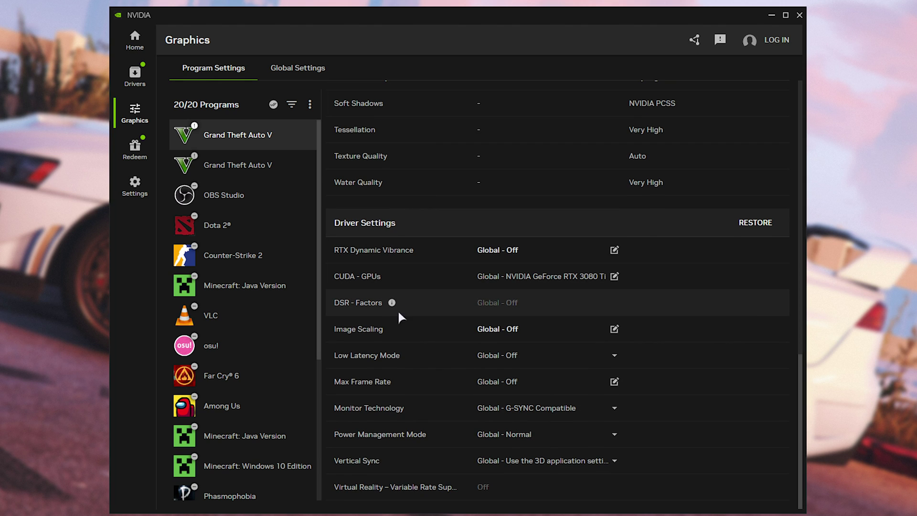
click(614, 382)
click(337, 278)
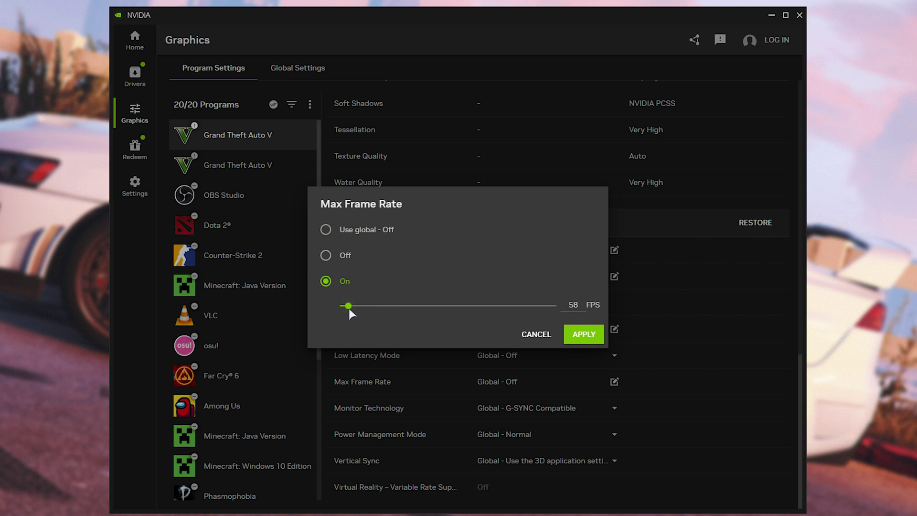
drag(349, 307, 375, 306)
double_click(583, 304)
text(144)
click(588, 334)
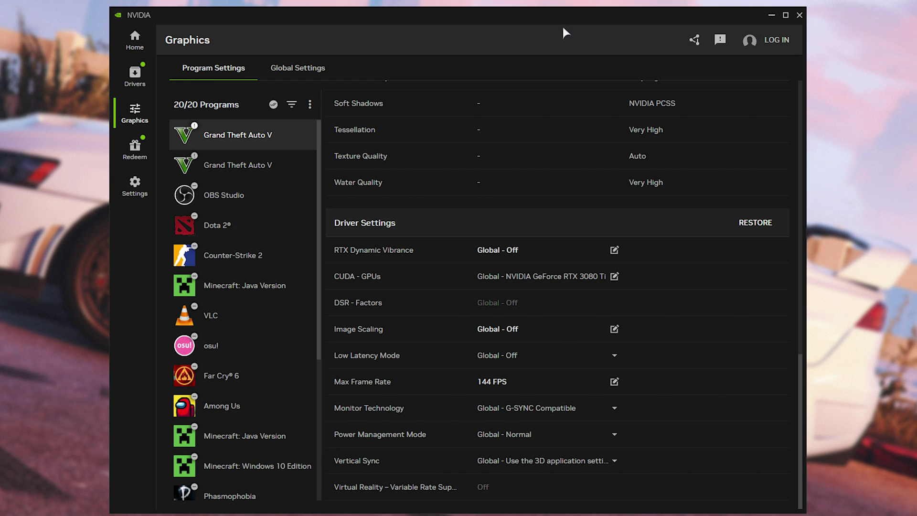
- Review the graphics settings of the second Grand Theft Auto V entry and of OBS Studio
click(258, 167)
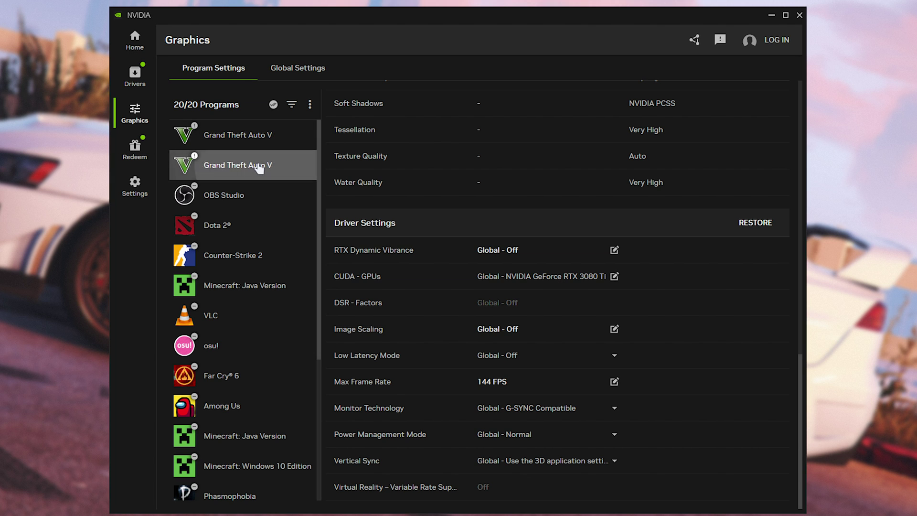
click(248, 196)
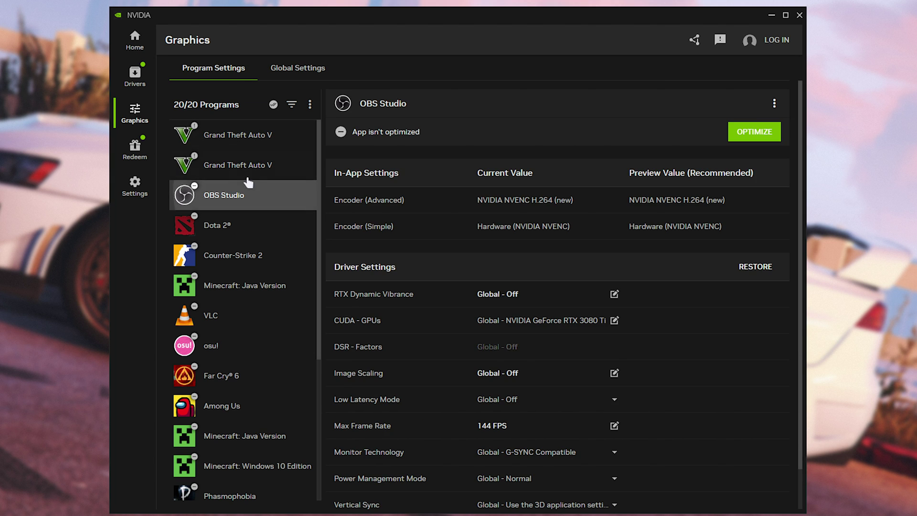
click(245, 169)
scroll(420, 411, down, 5)
scroll(383, 460, up, 10)
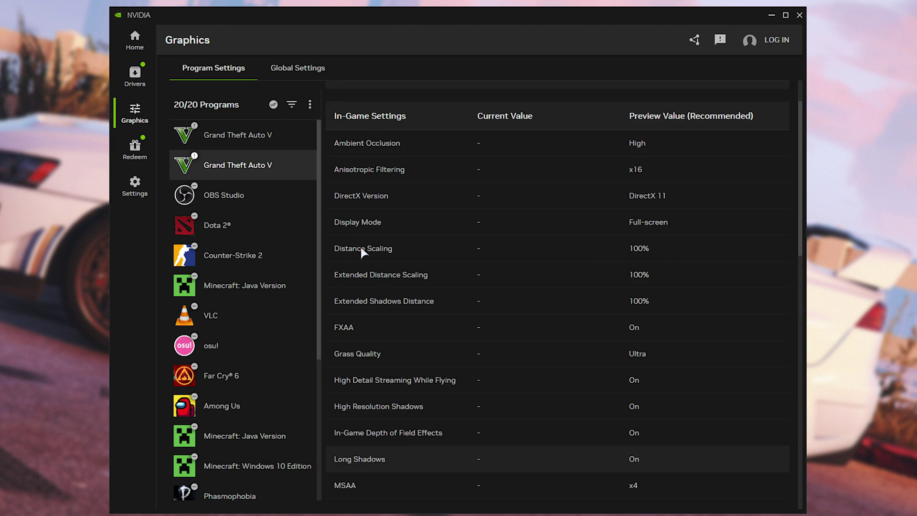
click(120, 42)
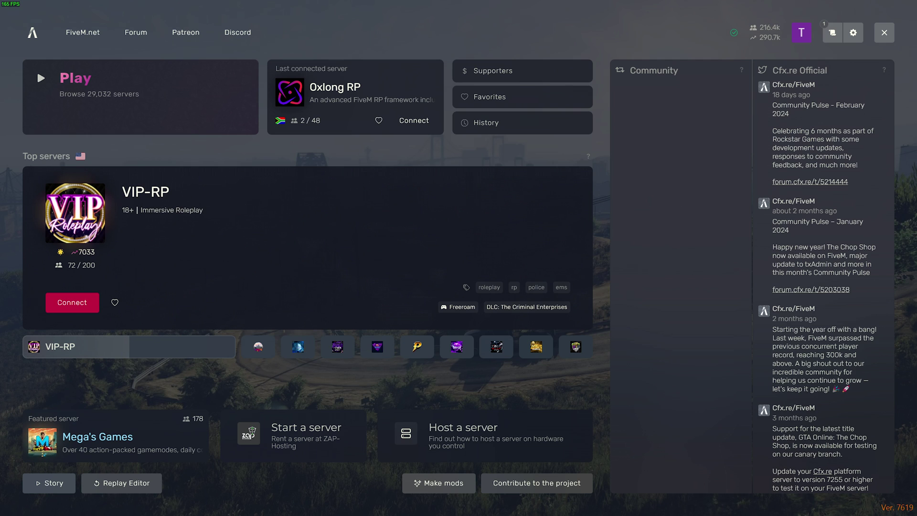
- Switch to FiveM, examine the Game options in its settings and close them
click(848, 35)
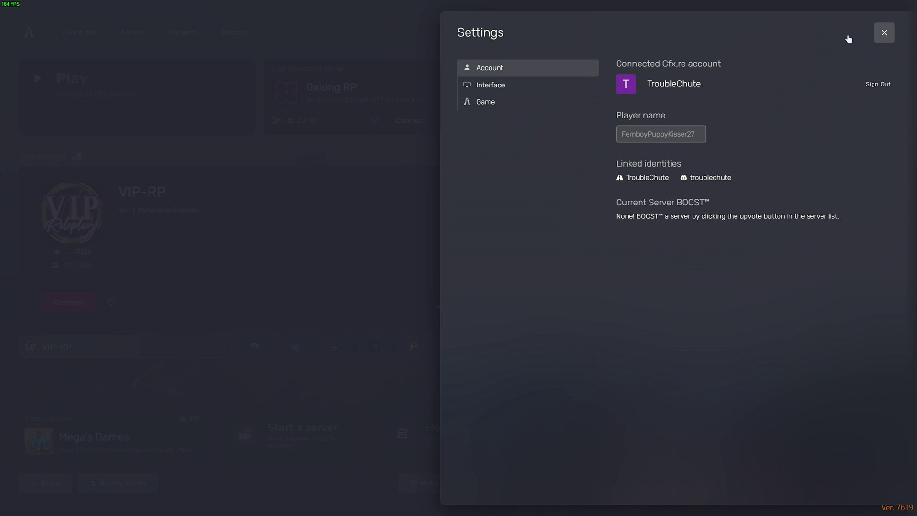
click(495, 108)
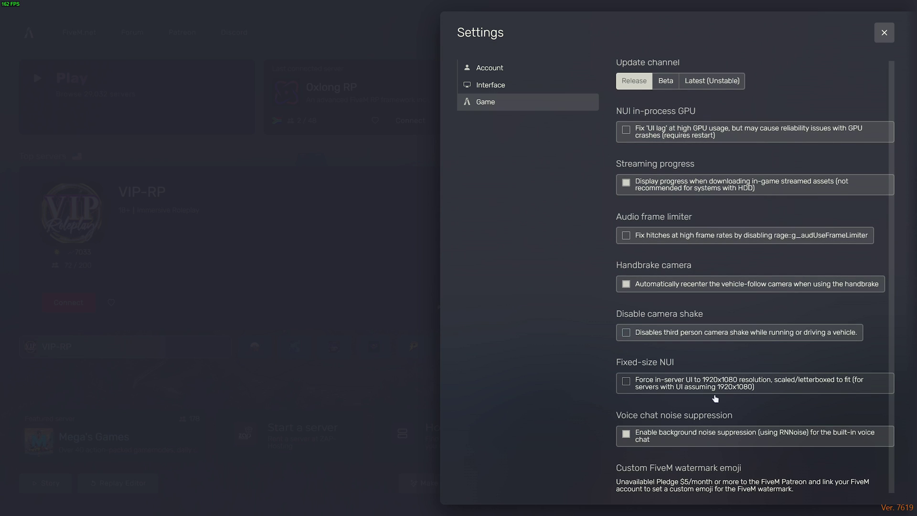
key(Escape)
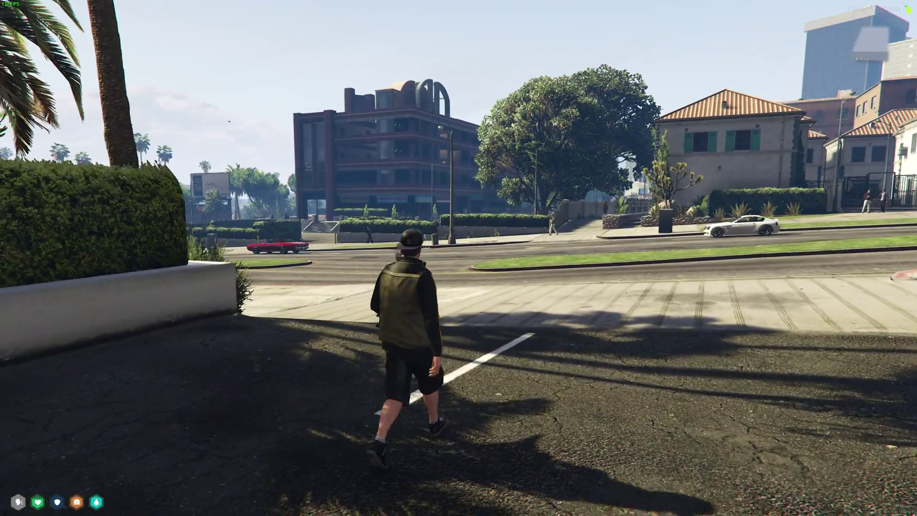
- Open the in-game graphics settings, look at the DirectX version and resolution options, and turn FXAA off
key(shift)
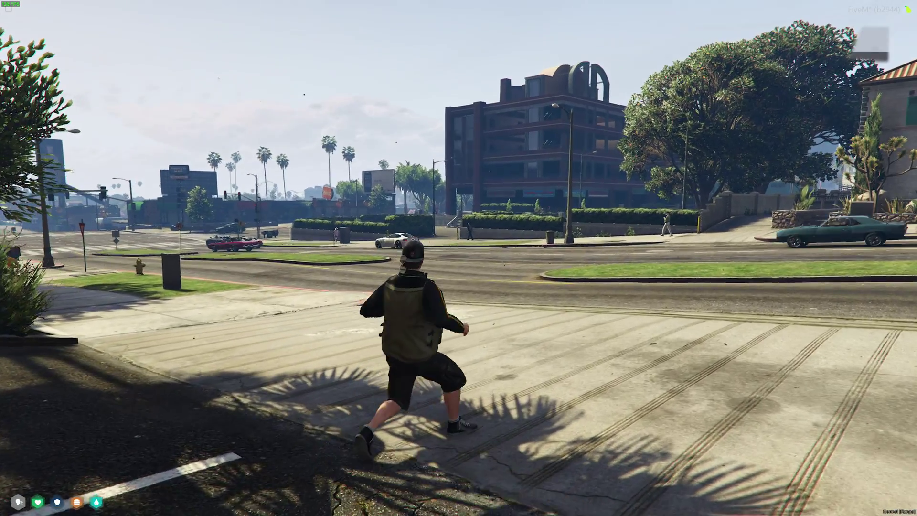
key(Escape)
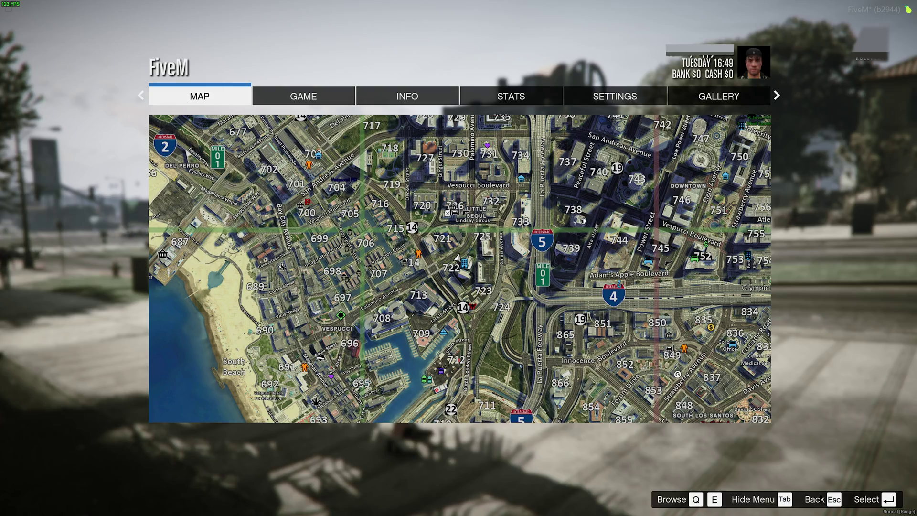
click(586, 94)
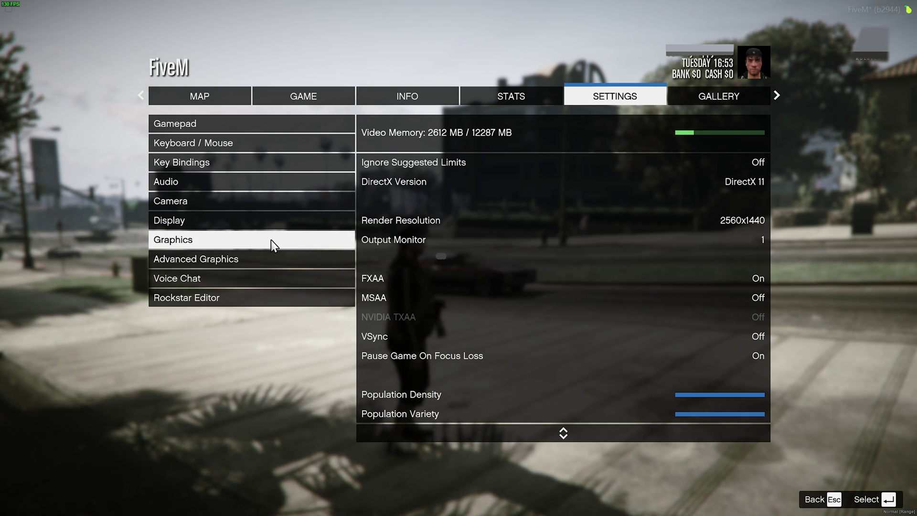
click(652, 183)
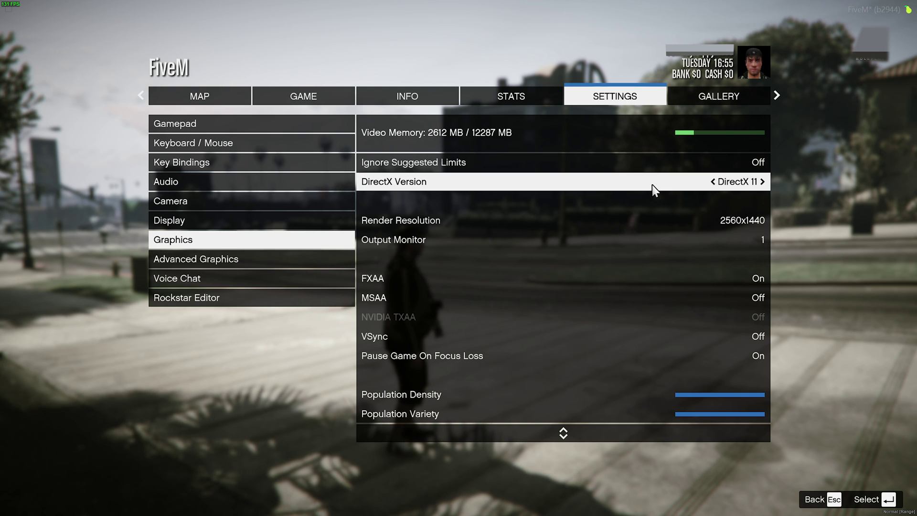
click(656, 220)
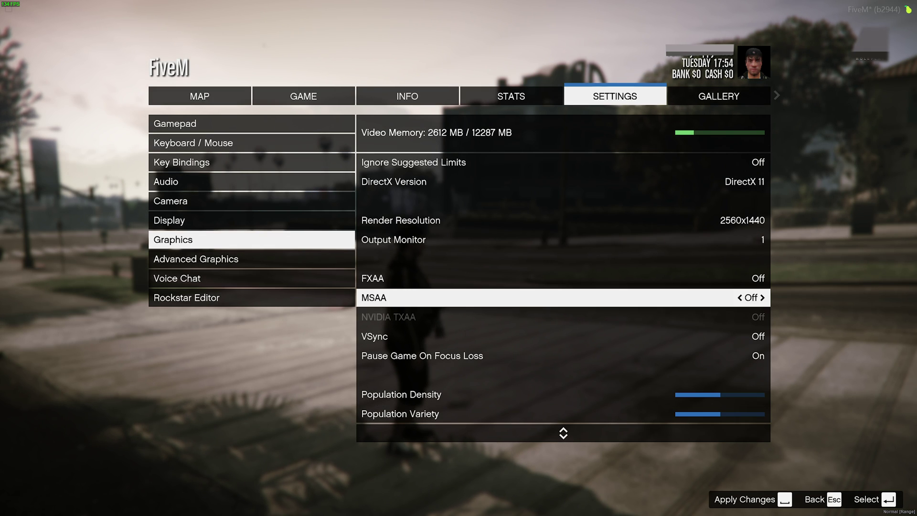
key(Up)
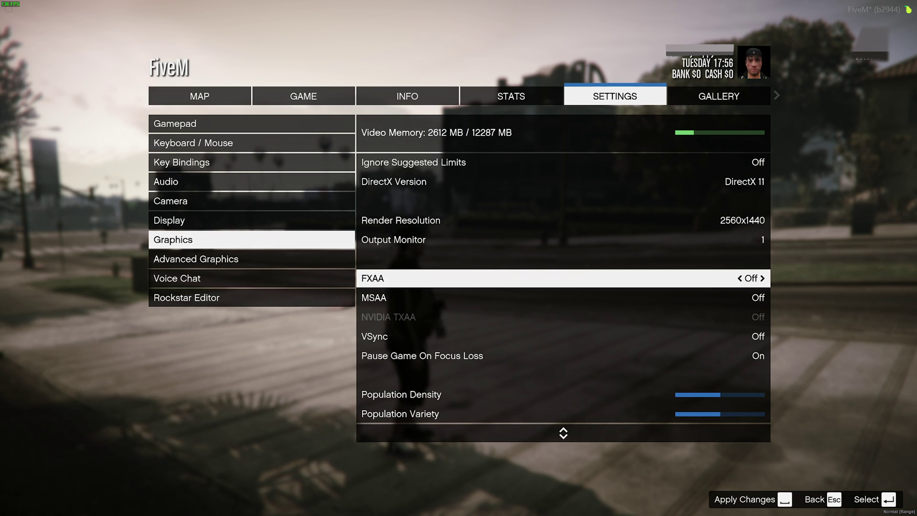
key(Down)
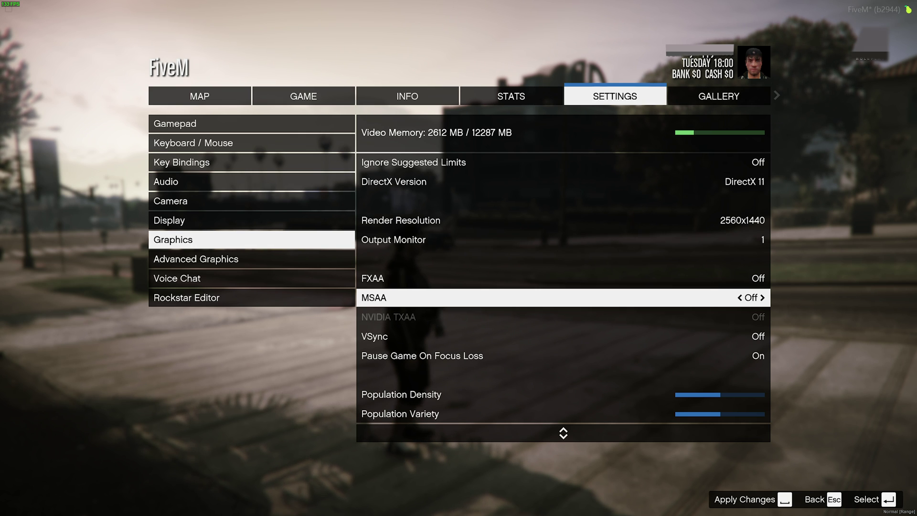
key(Up)
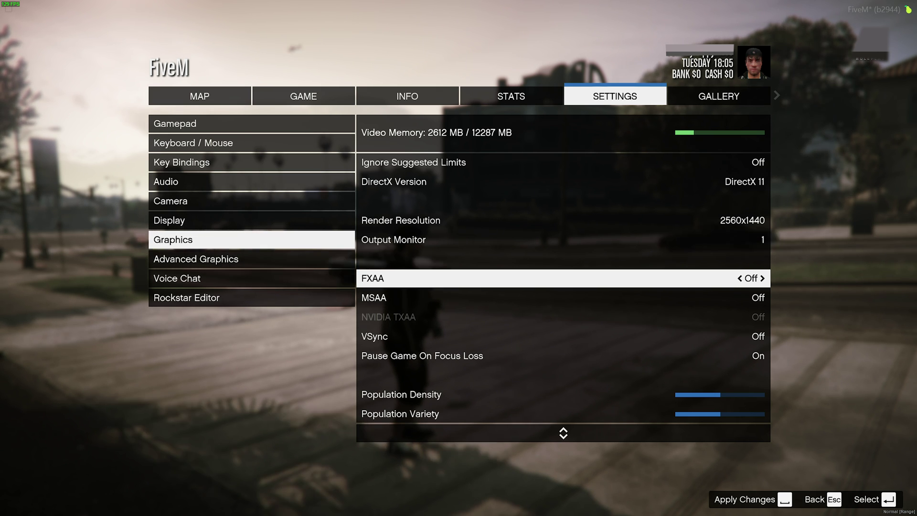
key(Down)
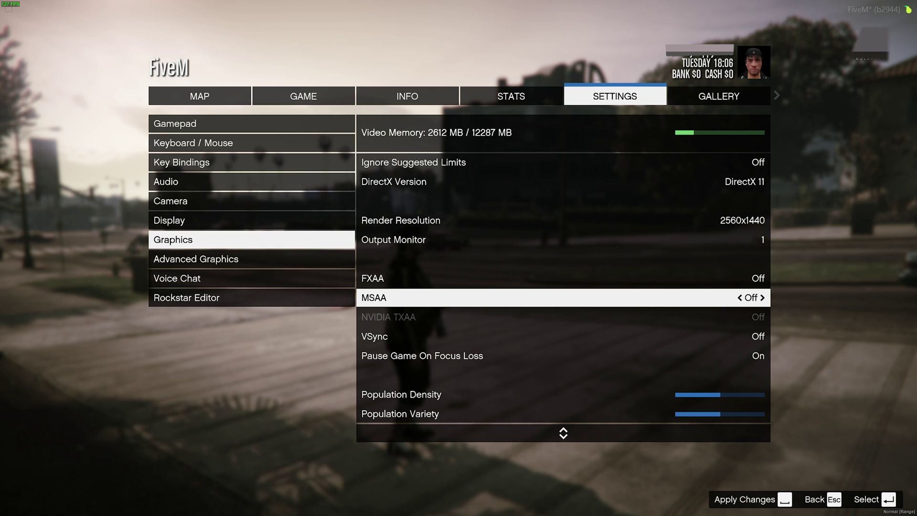
- Try MSAA at X2, look at the NVIDIA TXAA option and turn MSAA back off
key(Right)
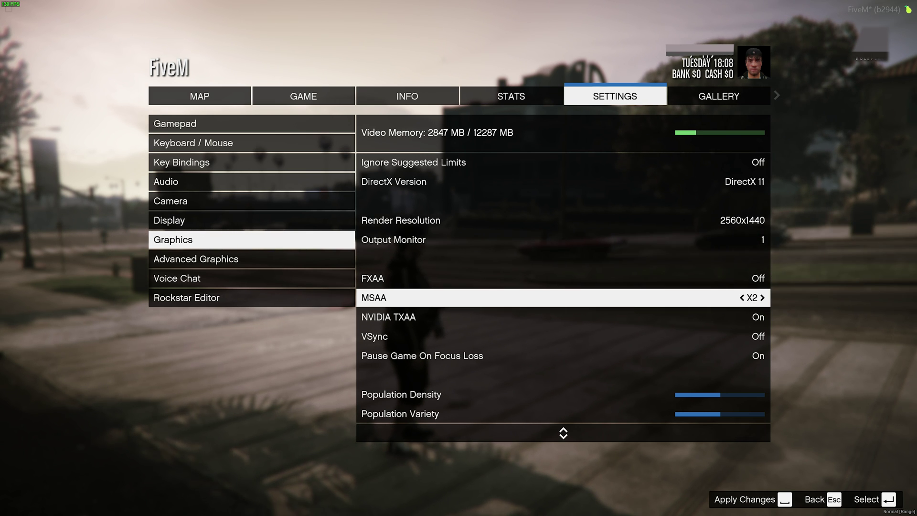
key(Down)
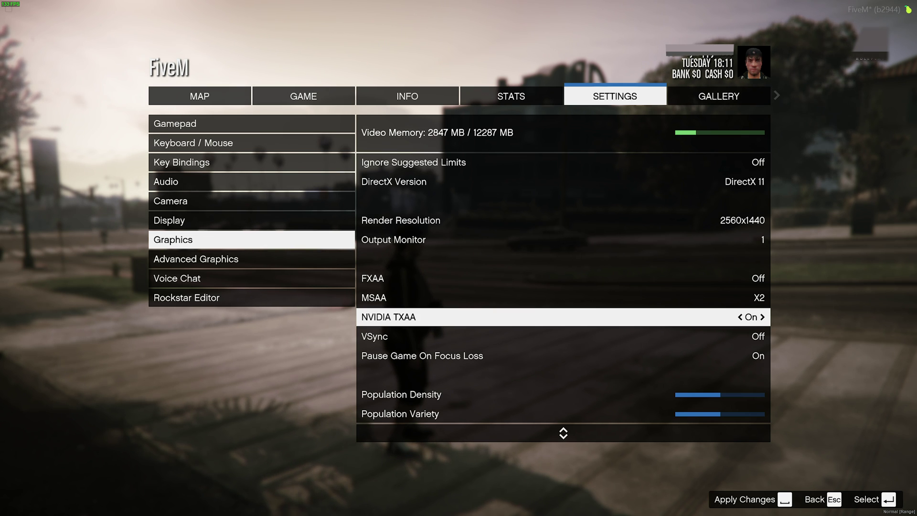
key(Up)
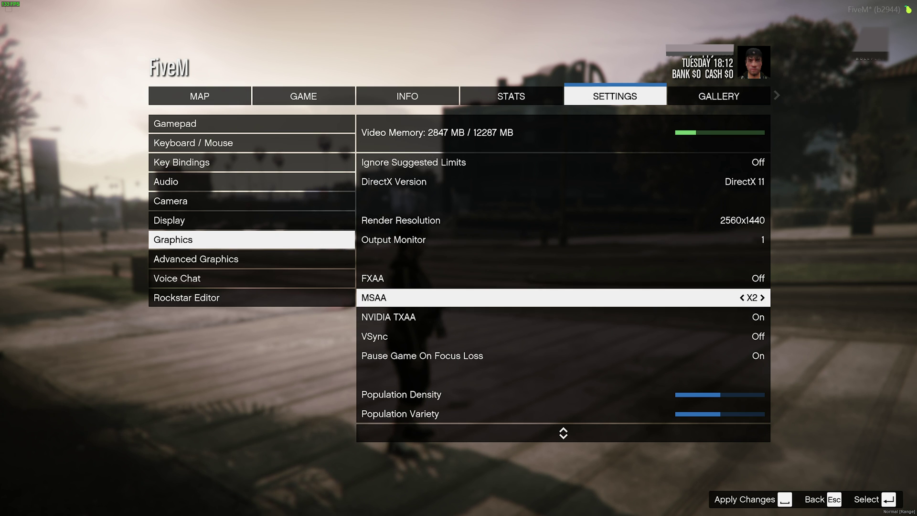
key(Left)
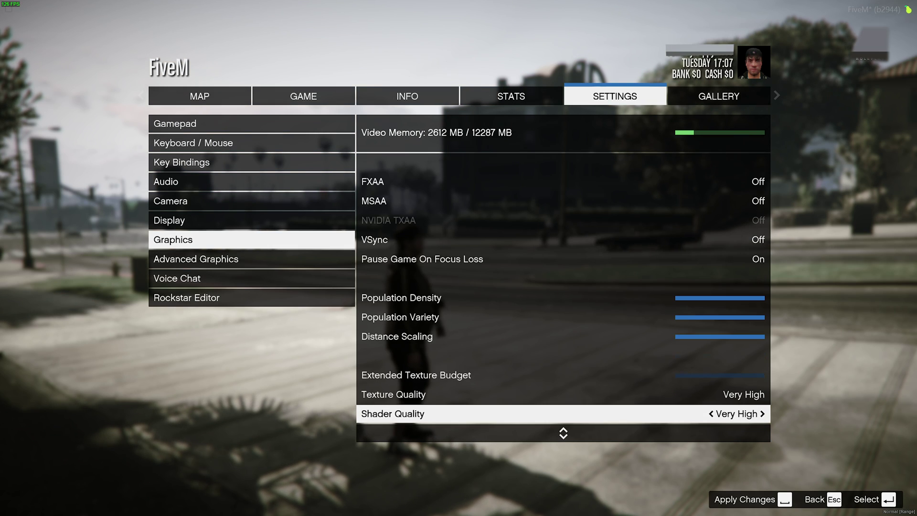
- Lower Population Density in the graphics settings to about half
key(Down)
key(Up)
key(Up)
key(Up)
key(Up)
key(Up)
key(Up)
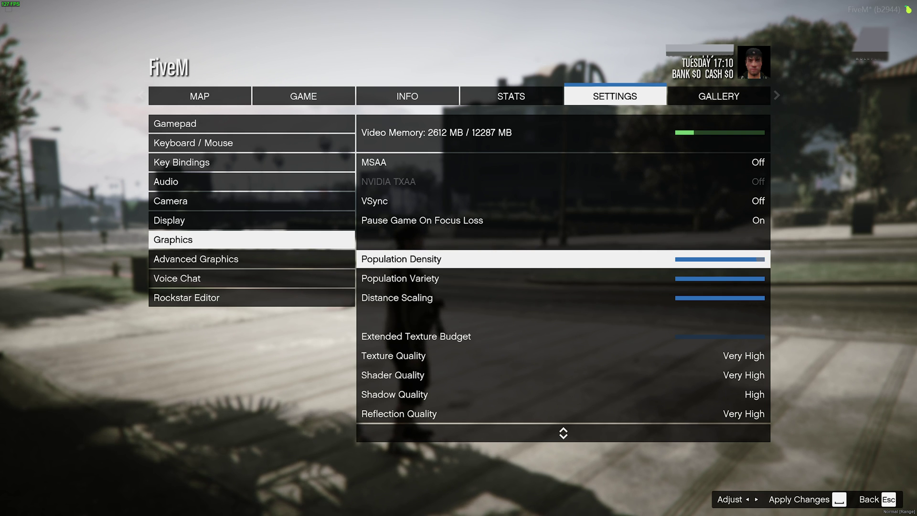
key(Left)
key(Left)
key(Left)
key(Left)
key(Left)
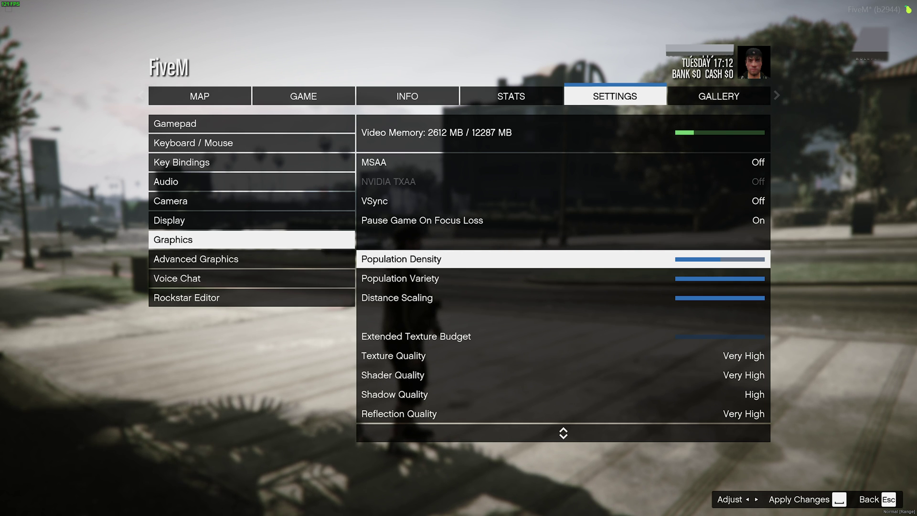
- Lower Population Variety to about half
key(Down)
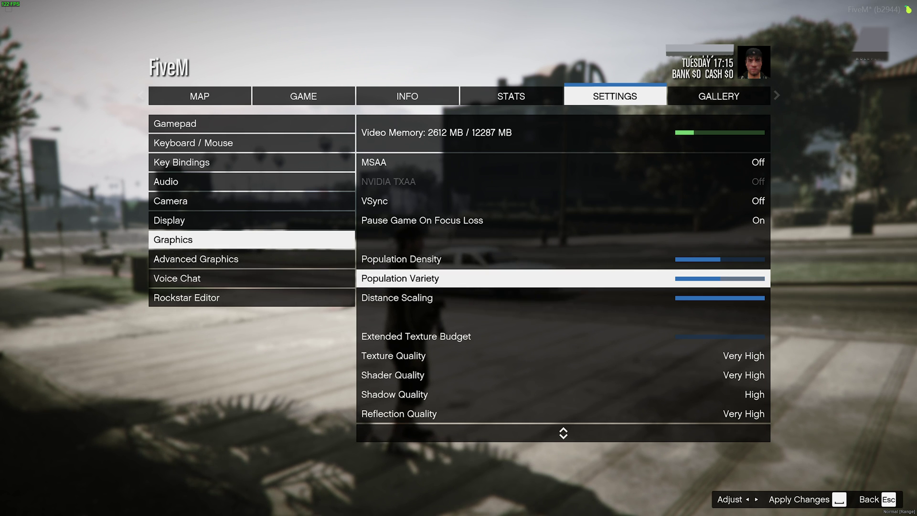
key(Left)
key(Left)
key(Left)
key(Left)
key(Left)
- Lower Distance Scaling to about one fifth of its range
key(Down)
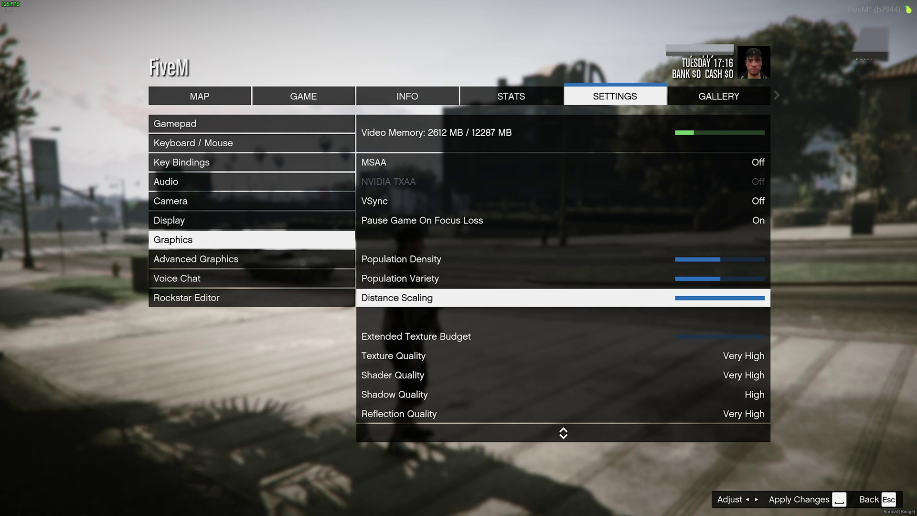
key(Left)
key(Left)
key(Left)
key(Left)
key(Left)
key(Left)
key(Left)
key(Left)
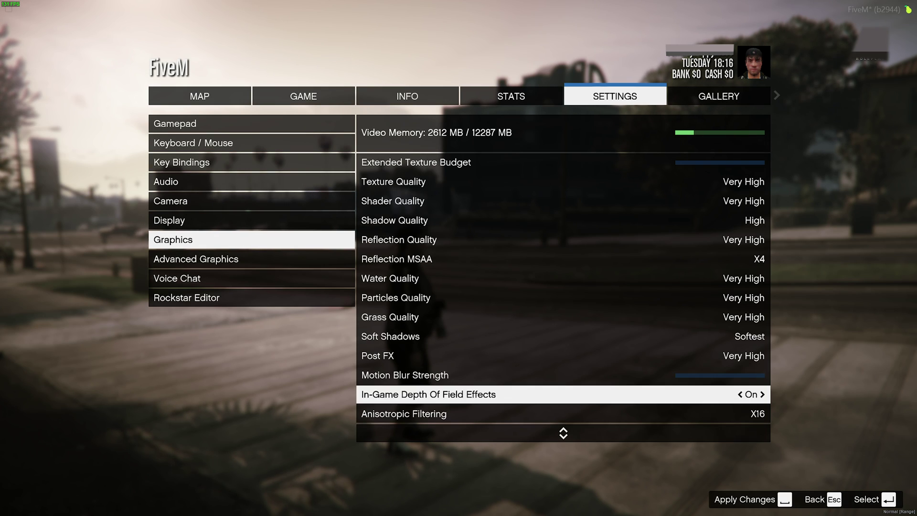
- Look over the quality options from In-Game Depth Of Field Effects up to Texture Quality
key(Up)
key(Up)
key(Up)
key(Up)
key(Up)
key(Up)
key(Up)
key(Up)
key(Up)
key(Up)
key(Up)
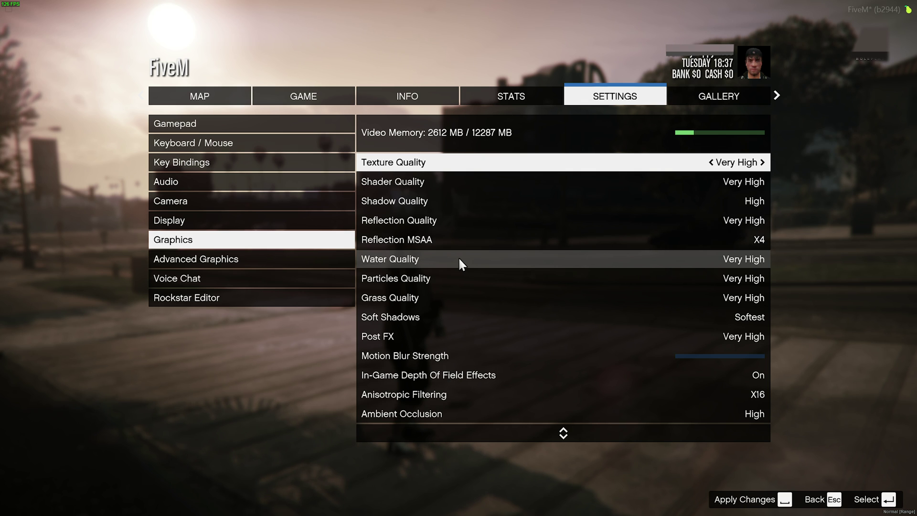
key(Up)
key(Up)
key(Down)
key(Down)
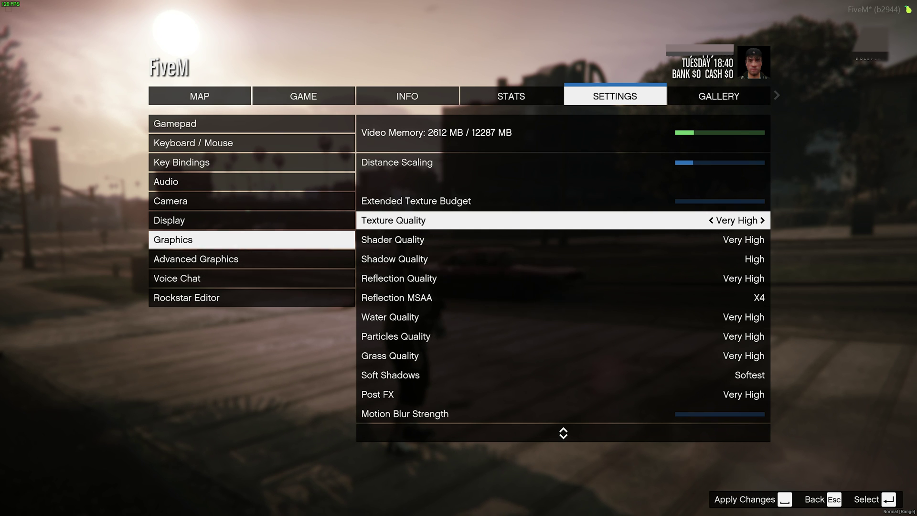
- Try Texture Quality at High and at Normal, and return it to Very High
key(Left)
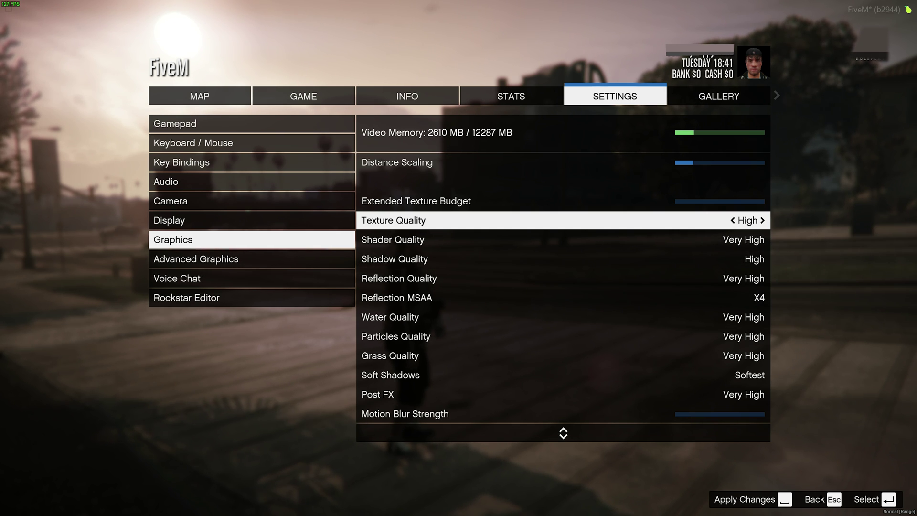
key(Right)
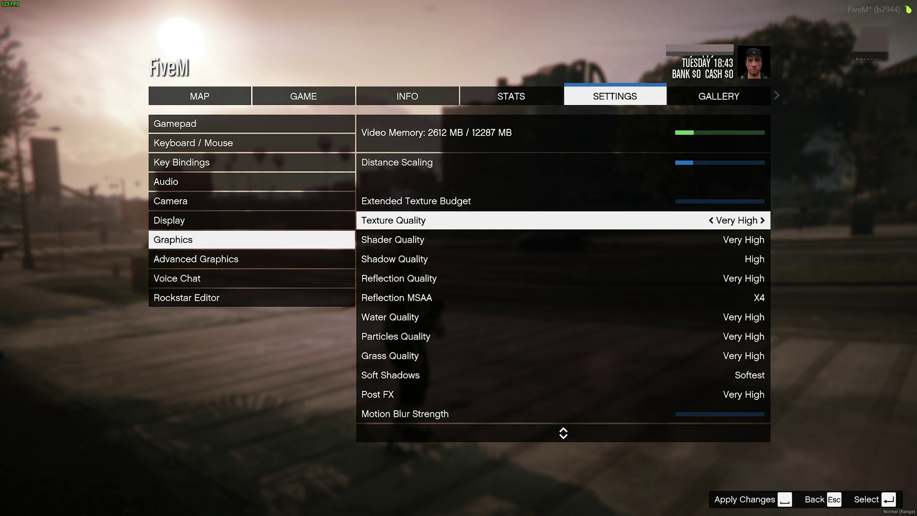
key(Left)
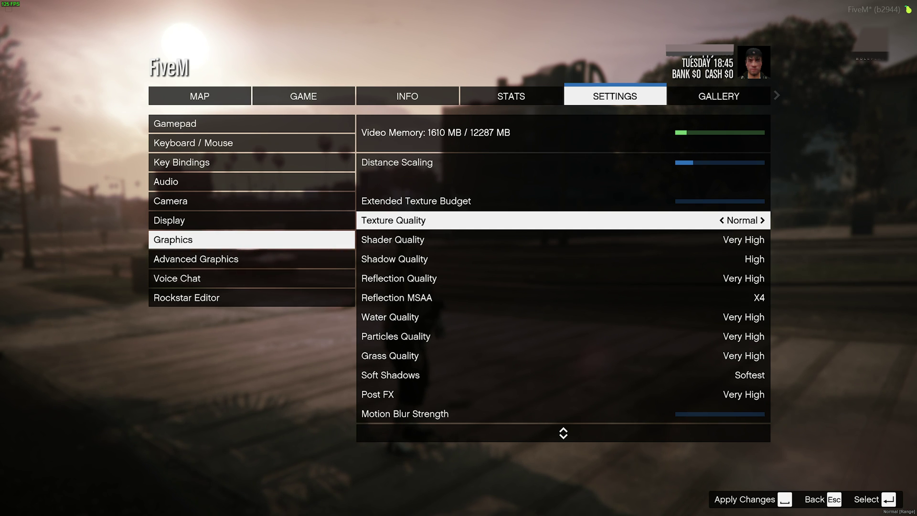
key(Right)
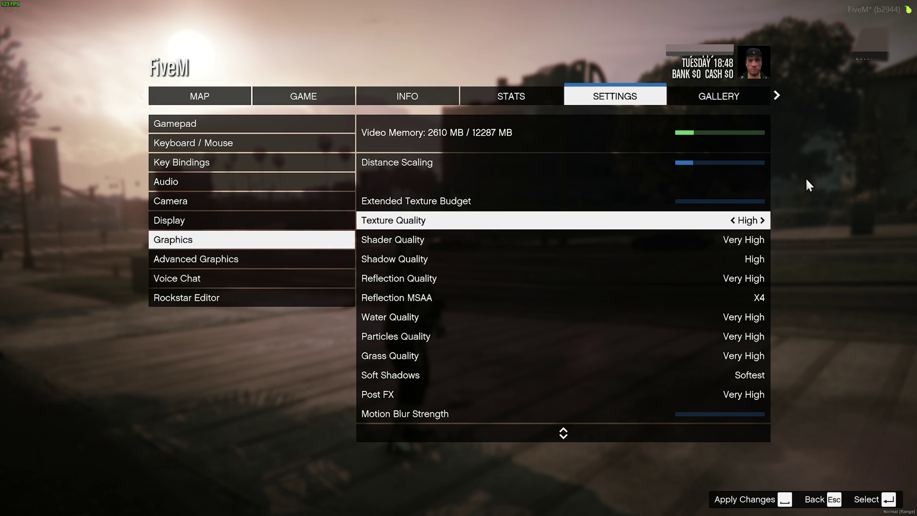
key(Right)
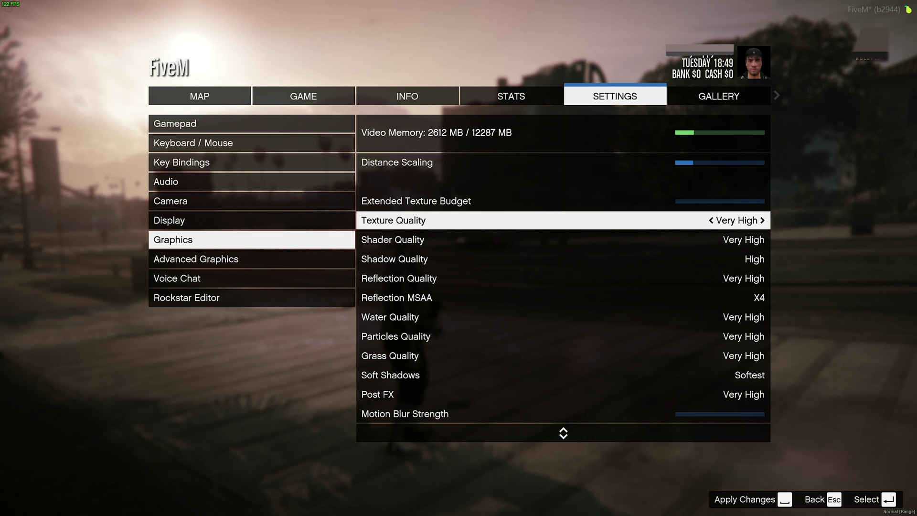
- Set Shader Quality to Normal and check the Shadow Quality option
key(Down)
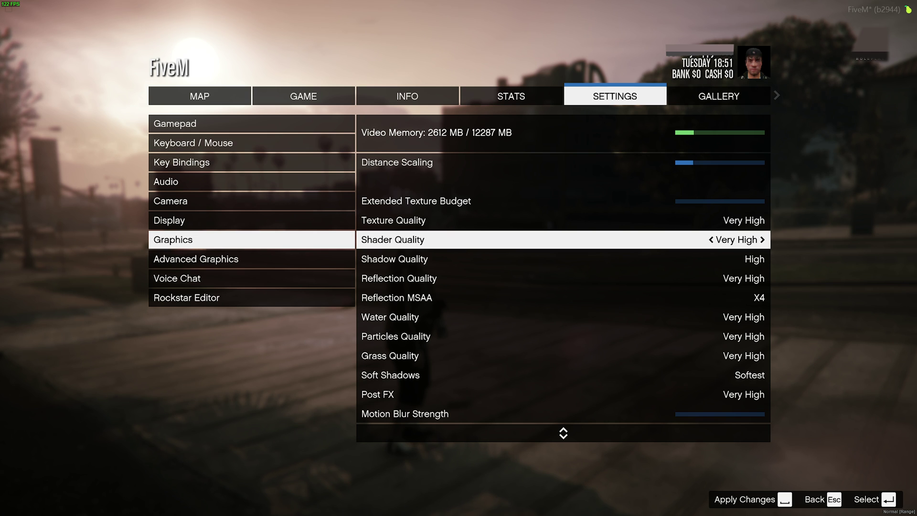
key(Left)
key(Left)
key(Down)
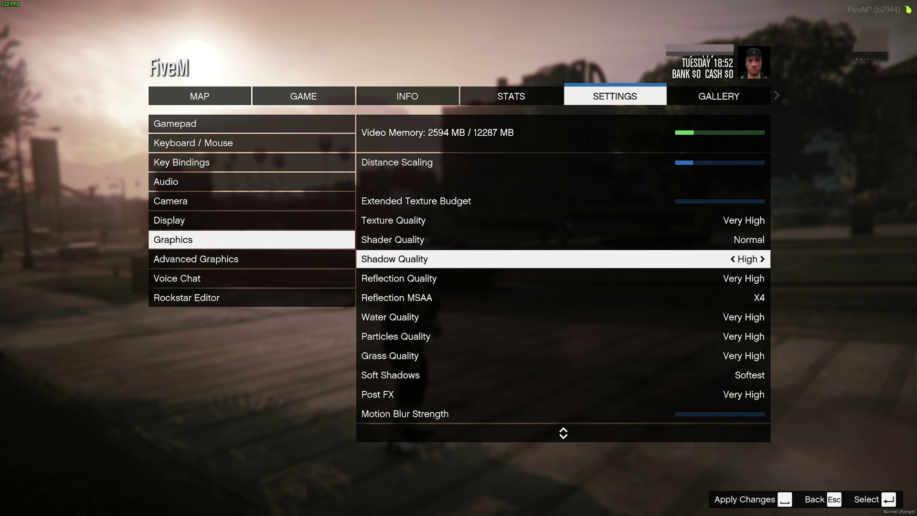
key(Left)
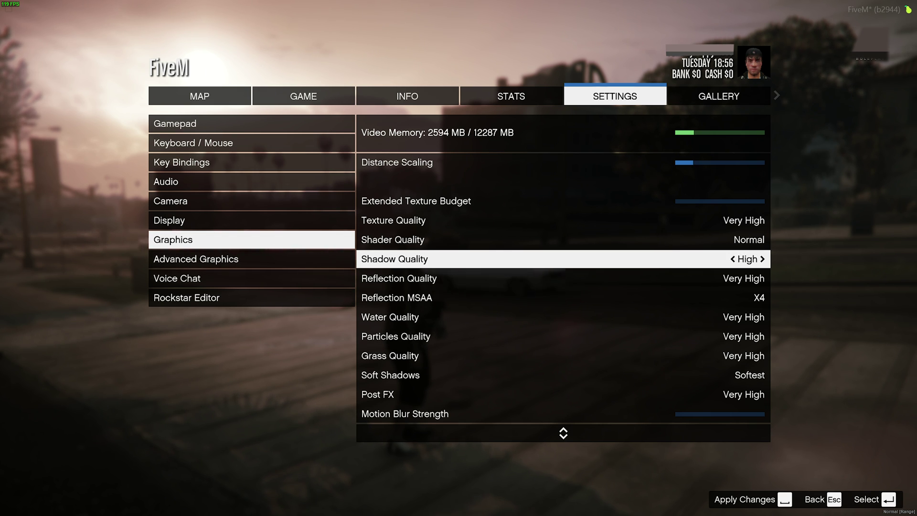
- Set Reflection Quality to Normal and turn Reflection MSAA off
key(Down)
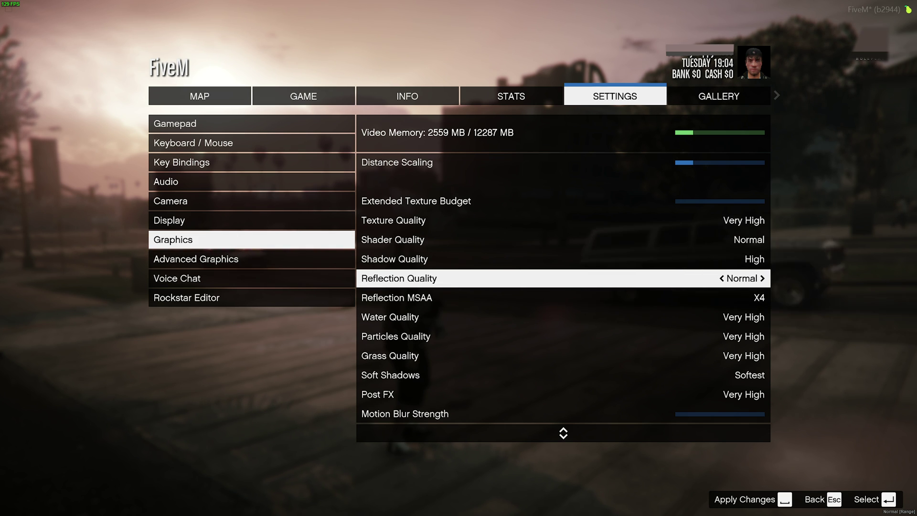
key(Down)
key(Left)
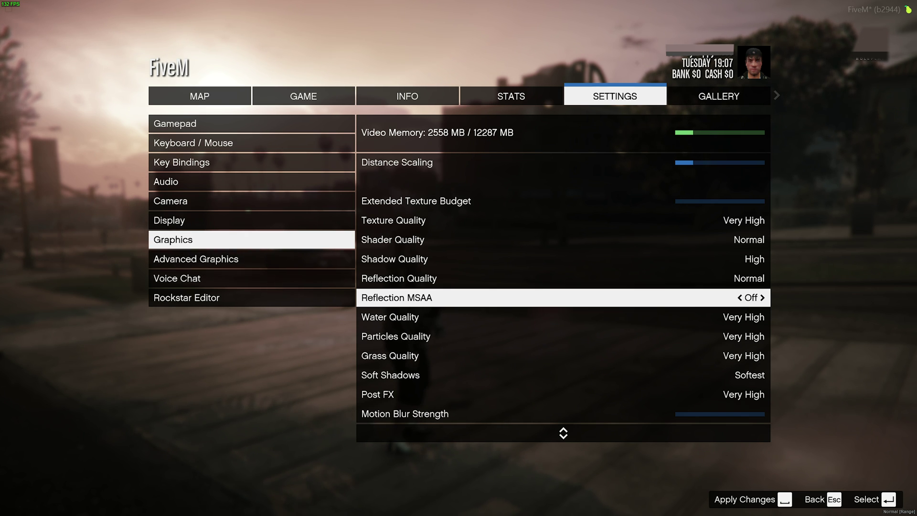
key(Left)
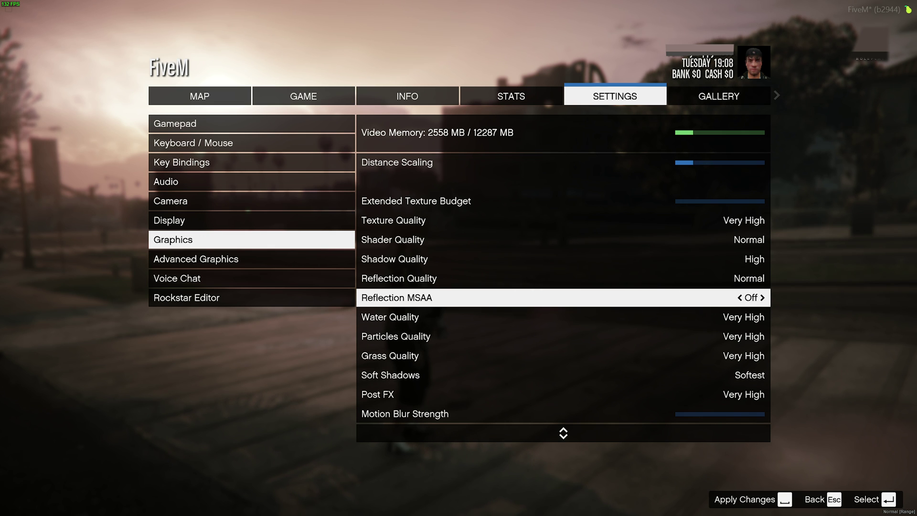
- Set Water Quality and Particles Quality to Normal
key(Down)
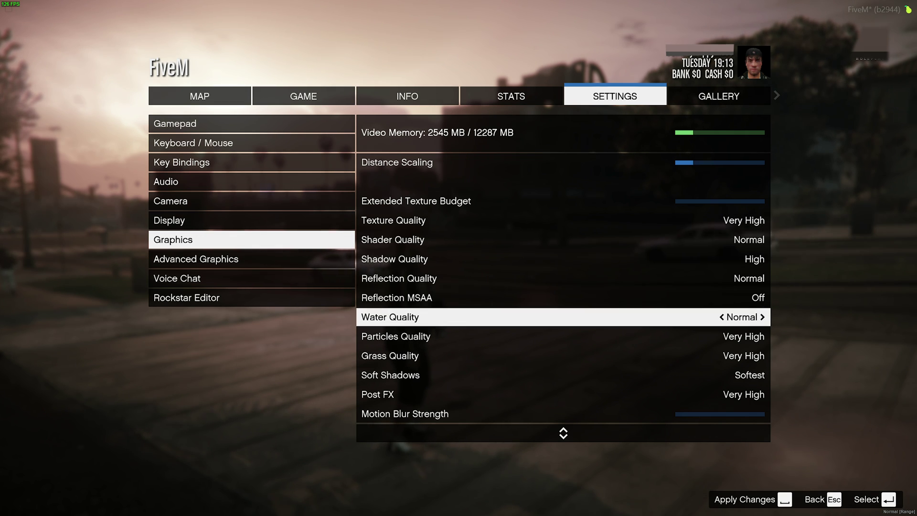
key(Down)
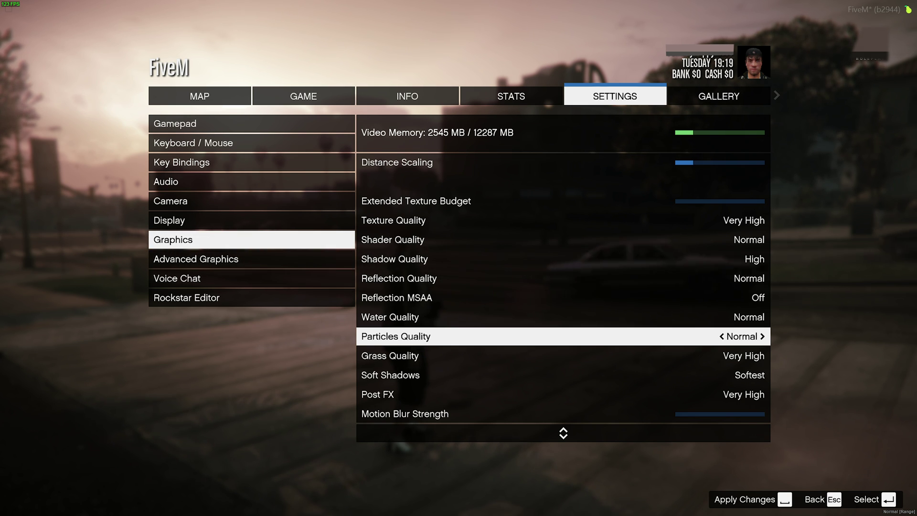
key(Right)
key(Right)
key(Left)
key(Left)
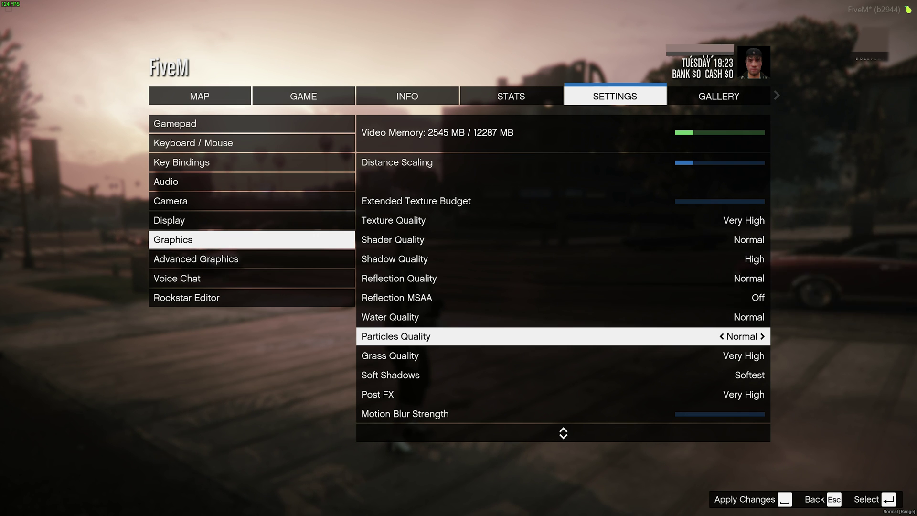
- Set Grass Quality to Normal
key(Down)
key(Left)
key(Left)
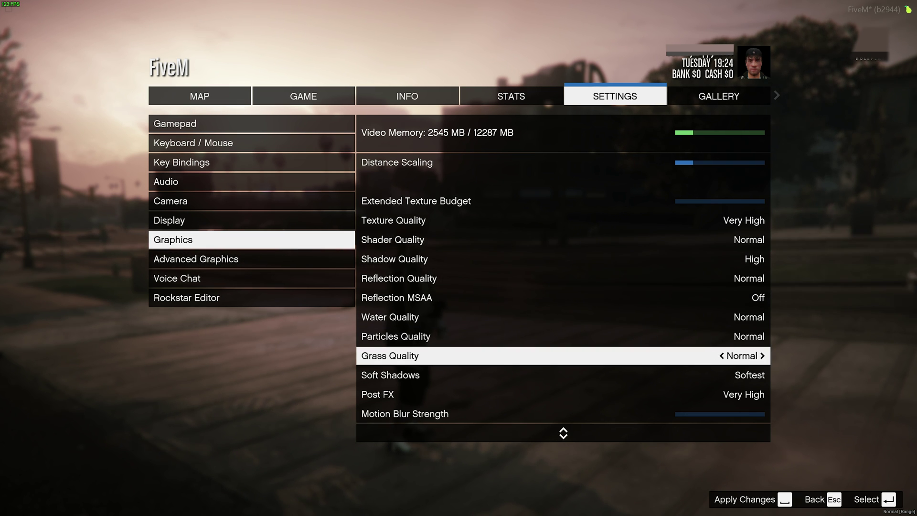
- Go through the Soft Shadows options and set Soft Shadows to Soft
key(Left)
key(Right)
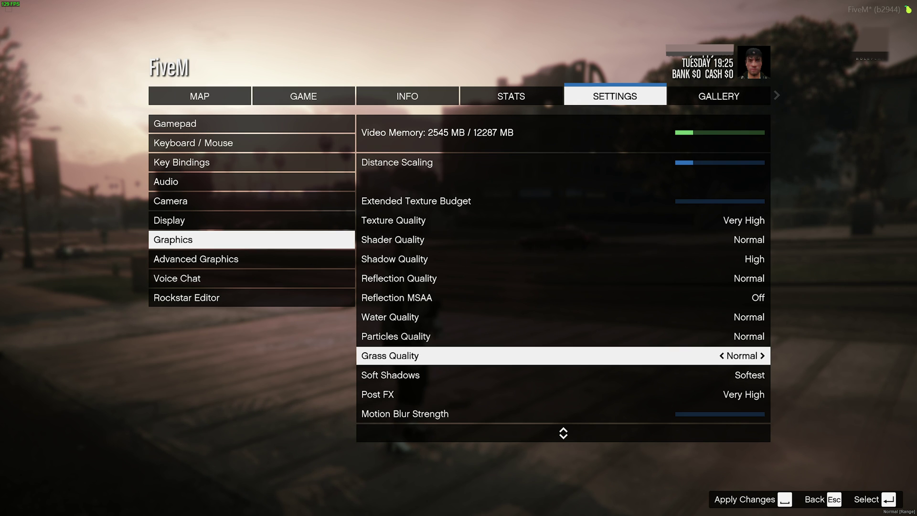
key(Down)
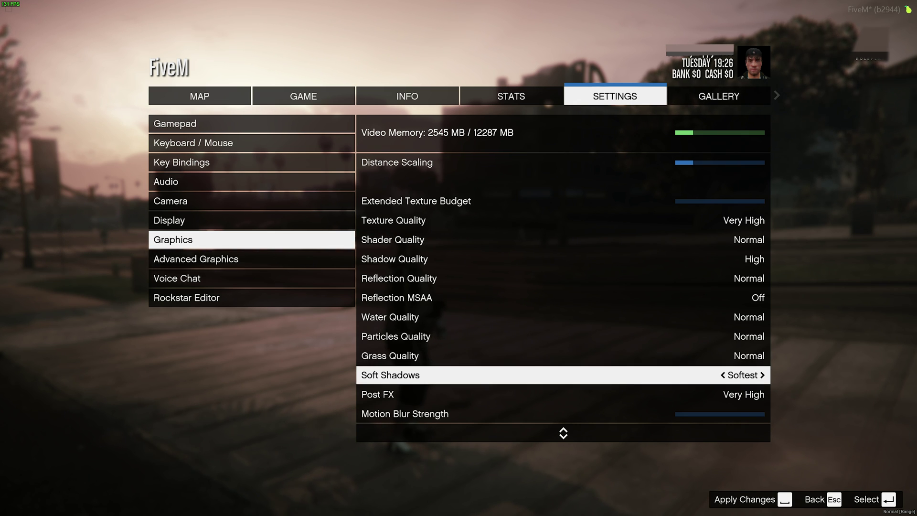
key(Left)
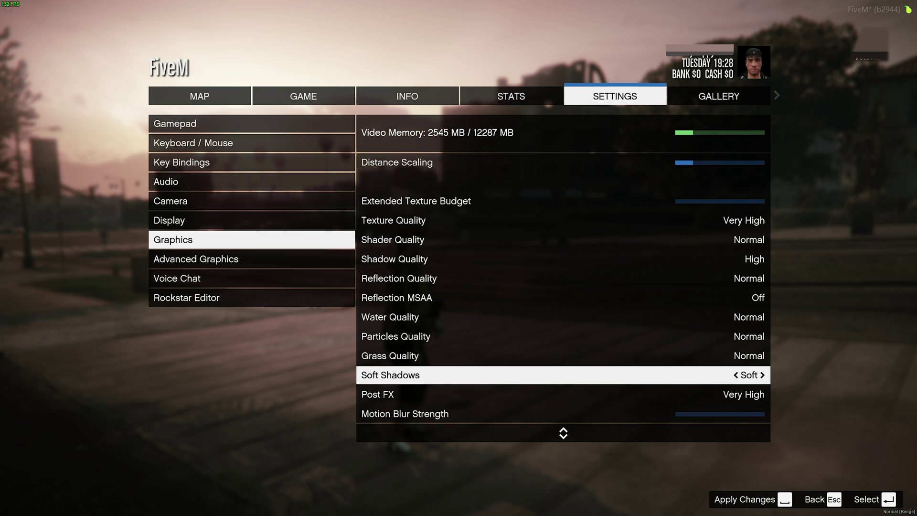
key(Left)
key(Left)
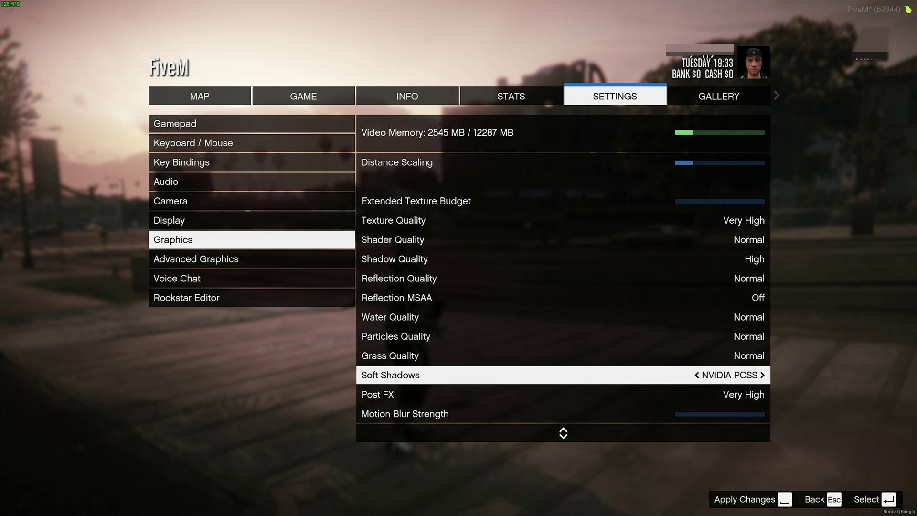
key(Left)
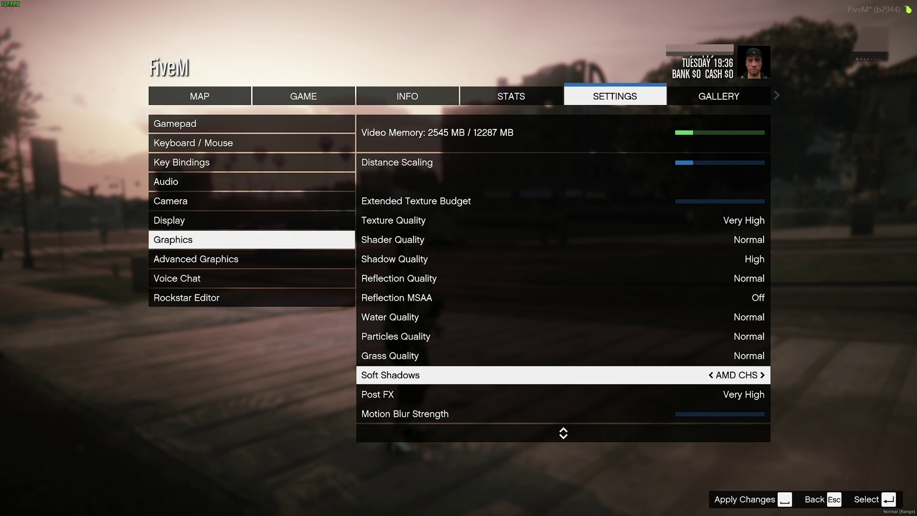
key(Left)
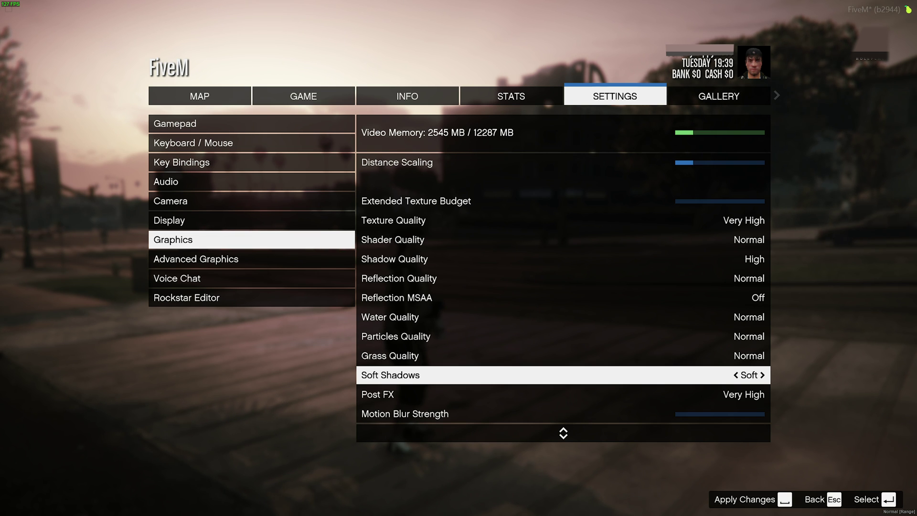
- Set Post FX to High and Anisotropic Filtering to X8
key(Down)
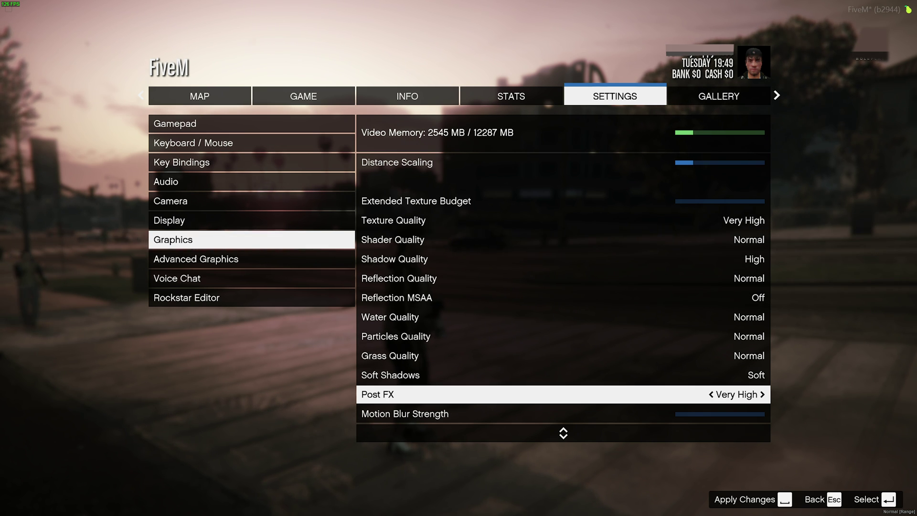
key(Left)
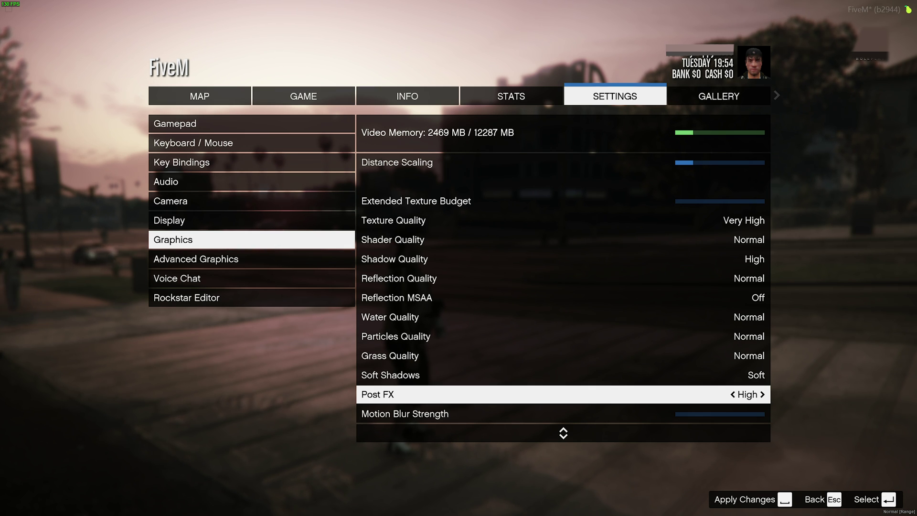
key(Down)
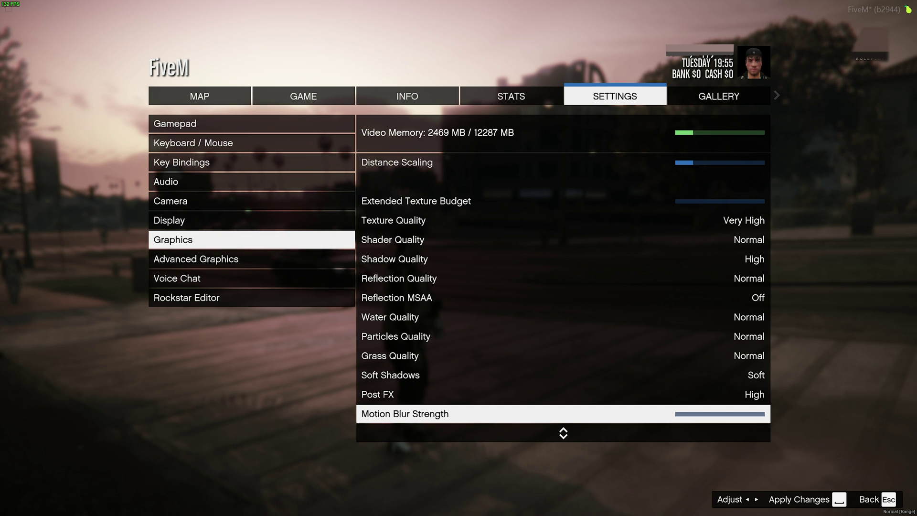
key(Down)
key(Up)
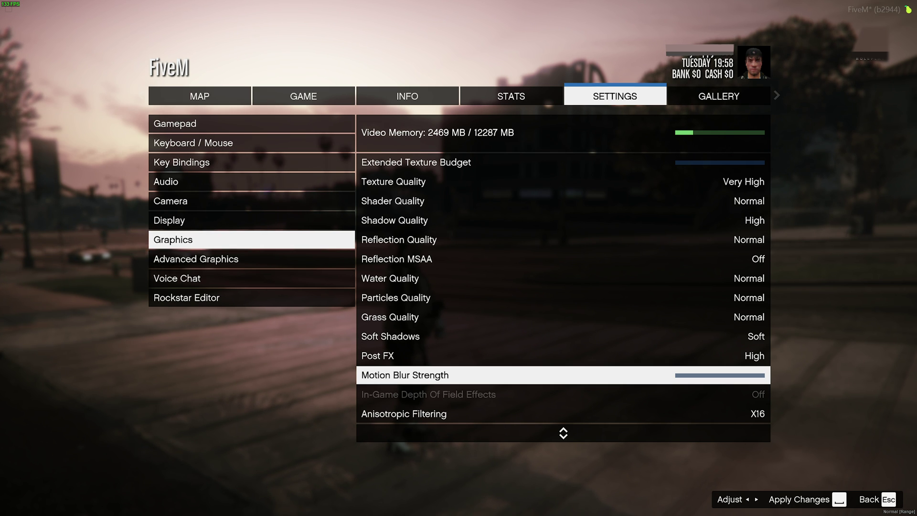
key(Down)
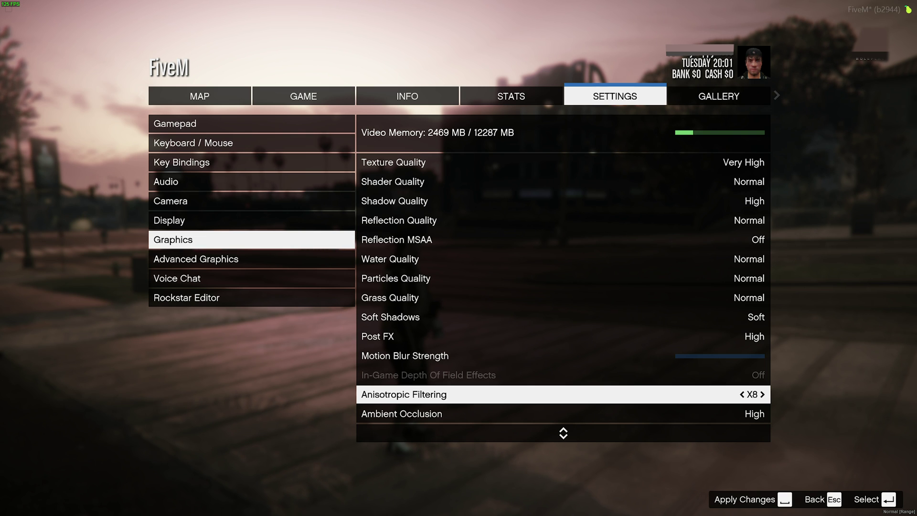
- Set Ambient Occlusion and Tessellation to Normal
key(Down)
key(Down)
key(Down)
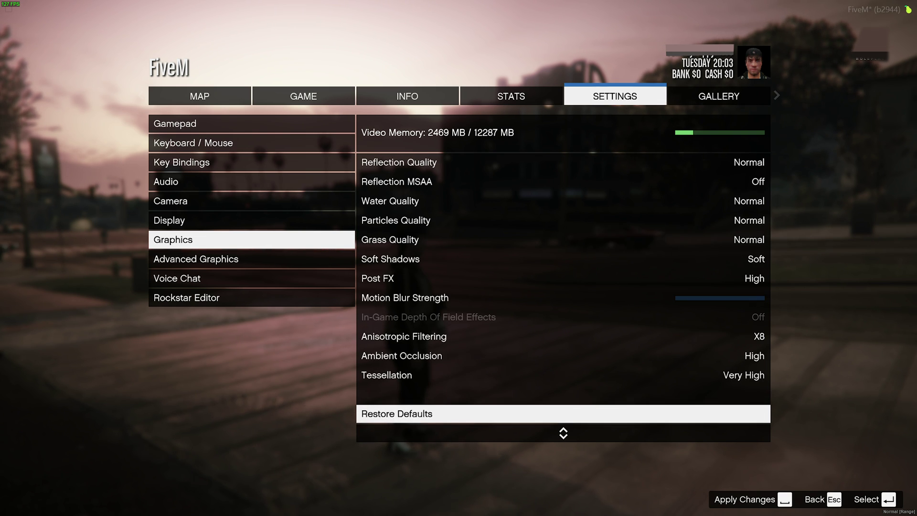
key(Up)
key(Up)
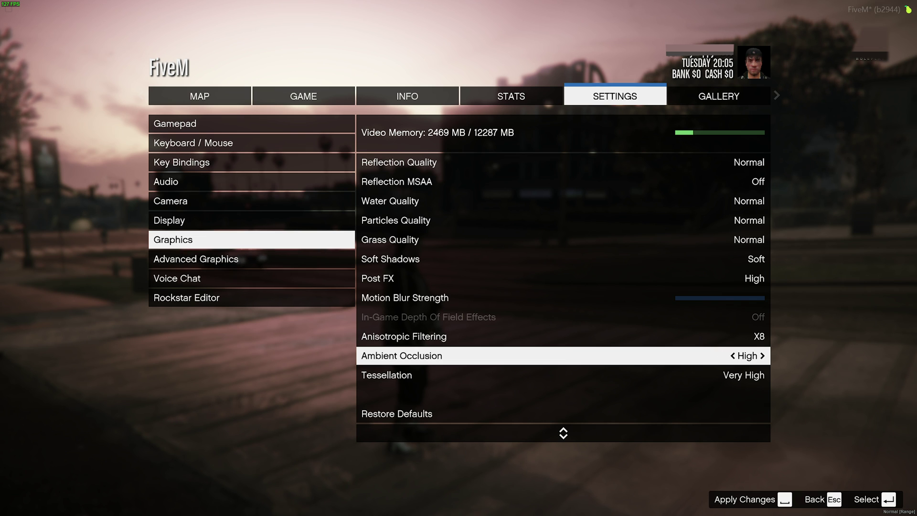
key(Left)
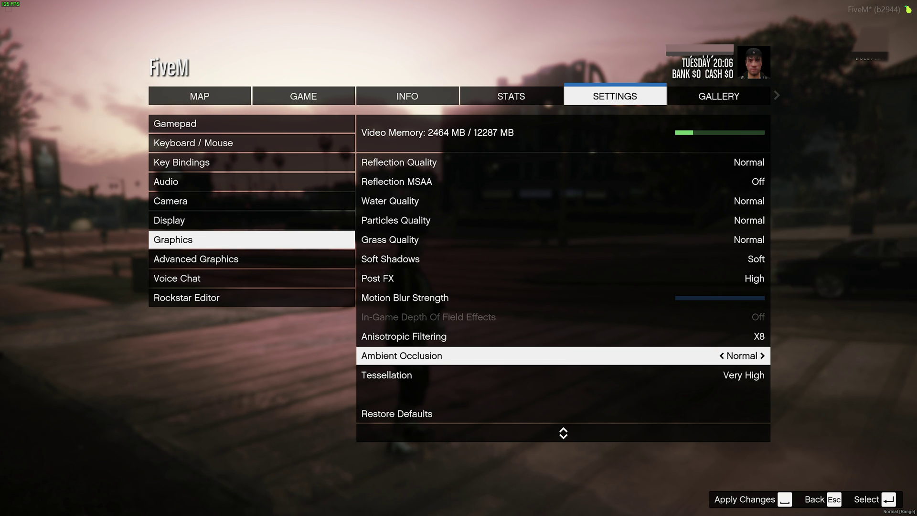
key(Down)
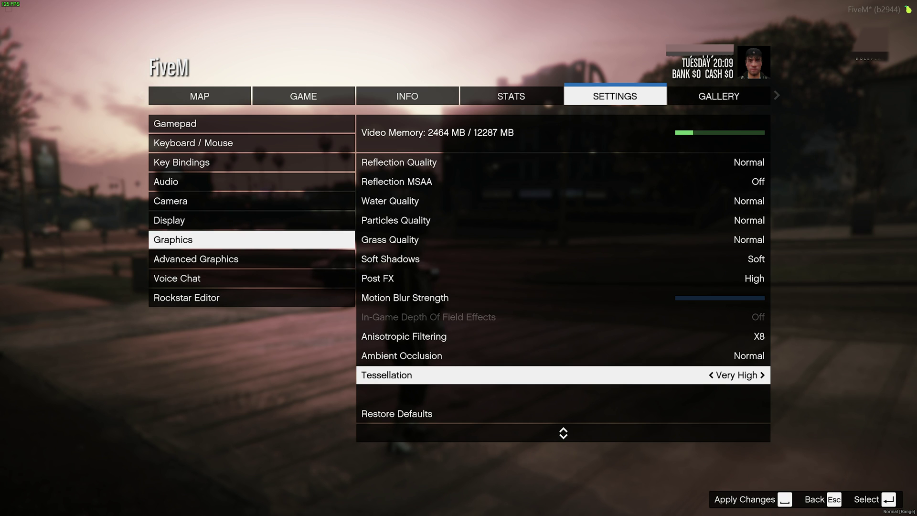
key(Left)
key(Left)
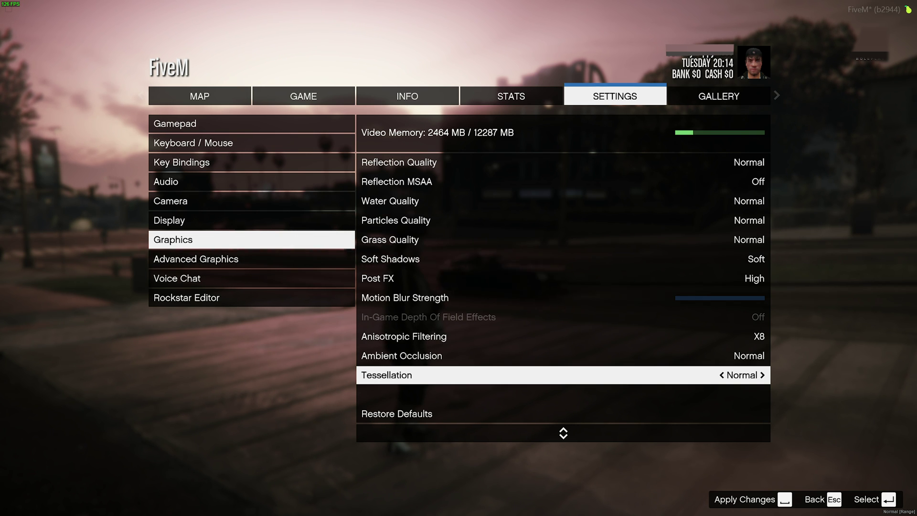
- Try to apply the graphics changes, accepting the online connectivity alert and declining the game restart
key(space)
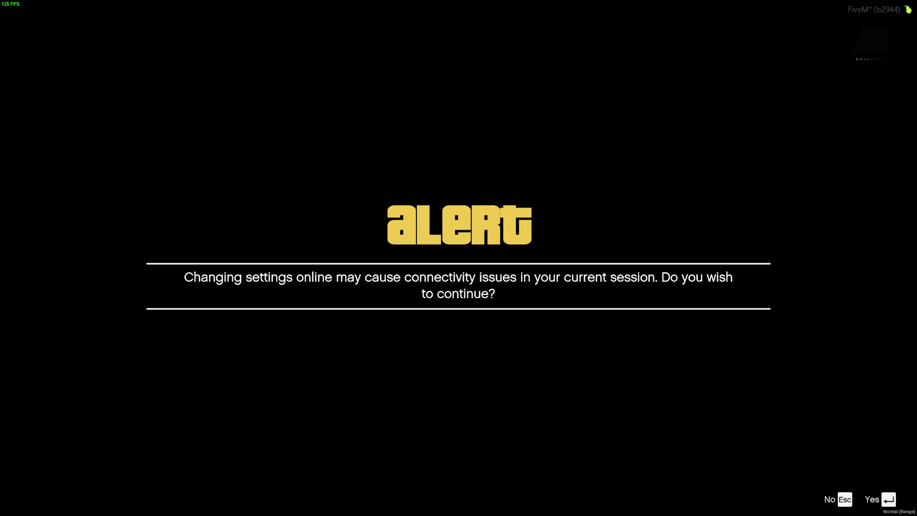
key(Return)
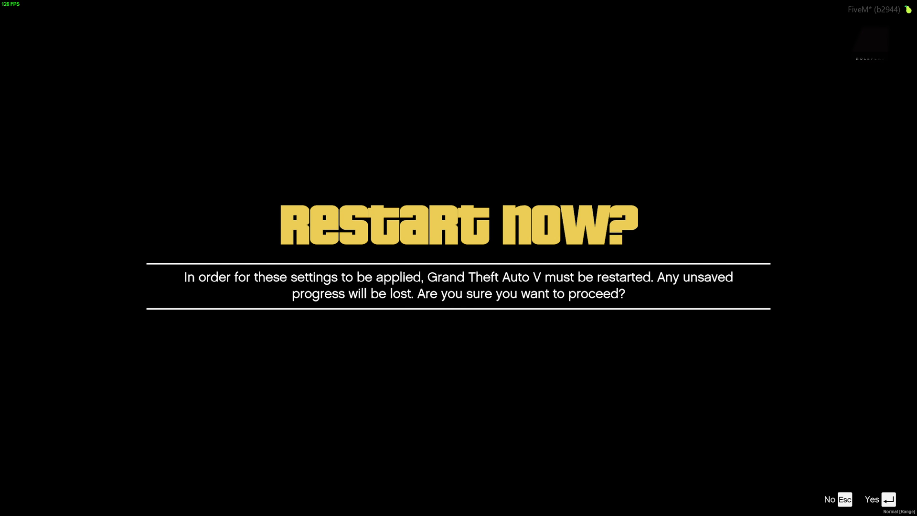
key(Escape)
key(Left)
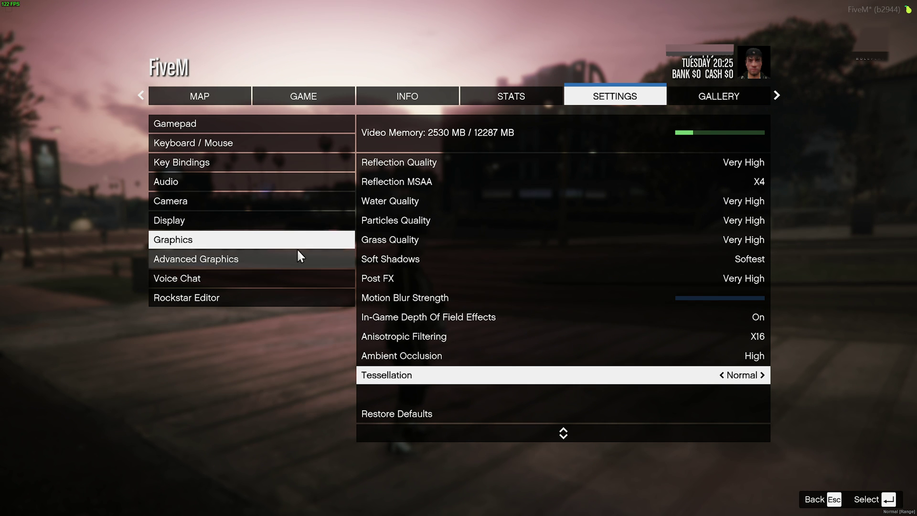
- Check the Advanced Graphics options, including Screen Type, and return to the game
click(280, 258)
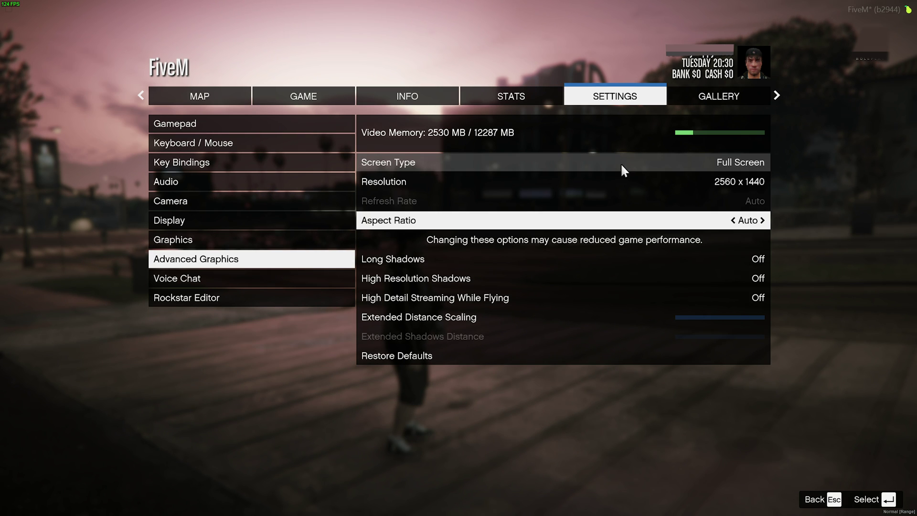
click(619, 184)
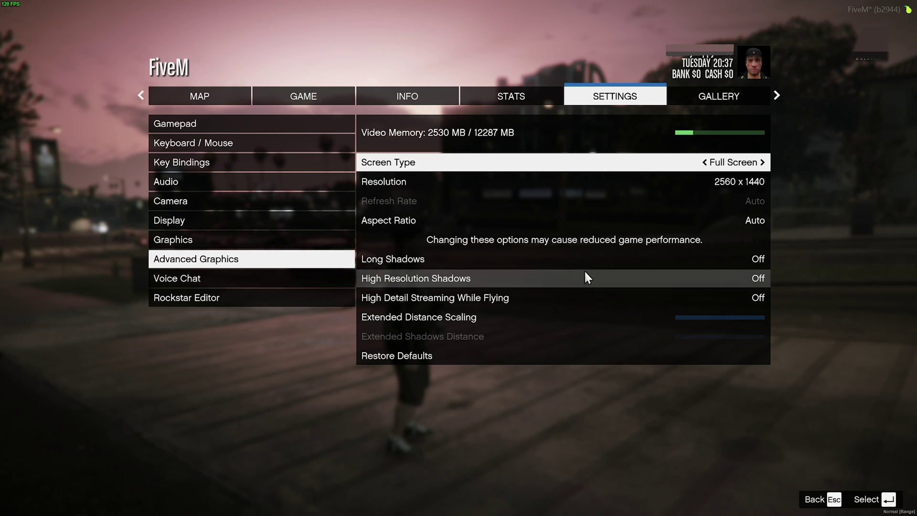
key(Escape)
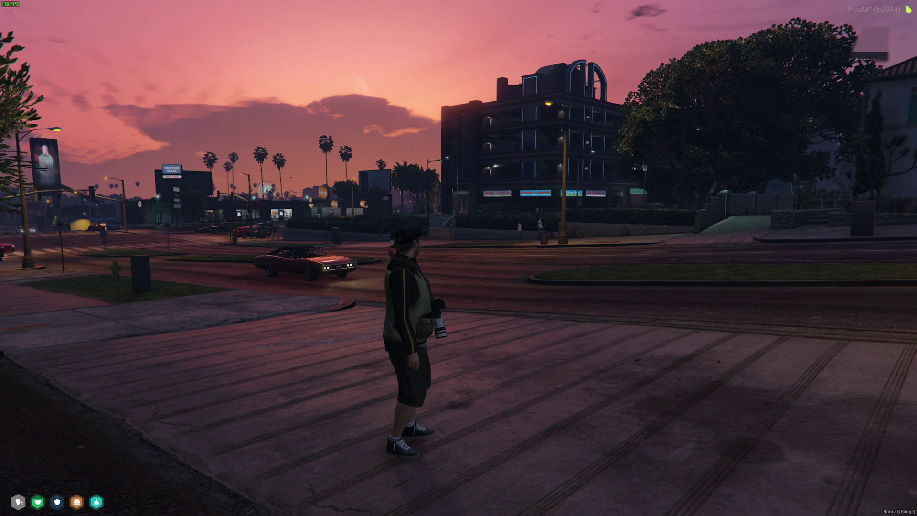
key(s)
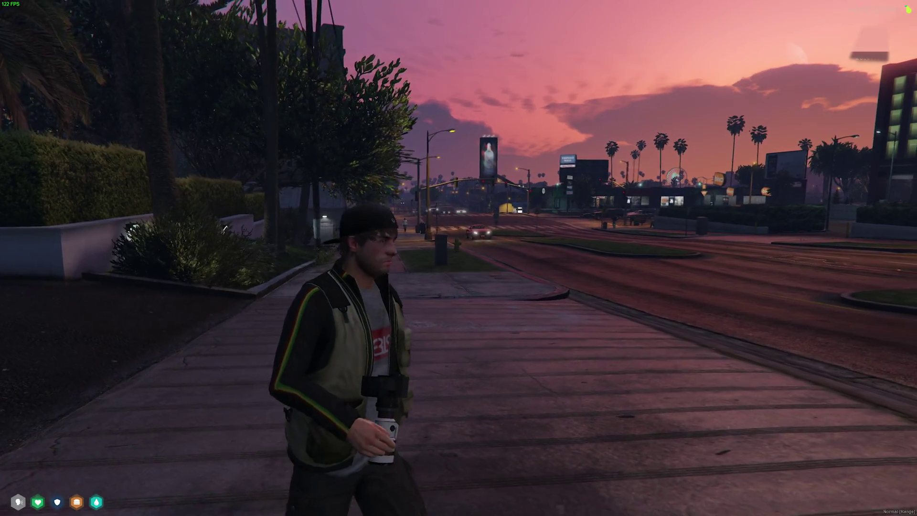
key(shift)
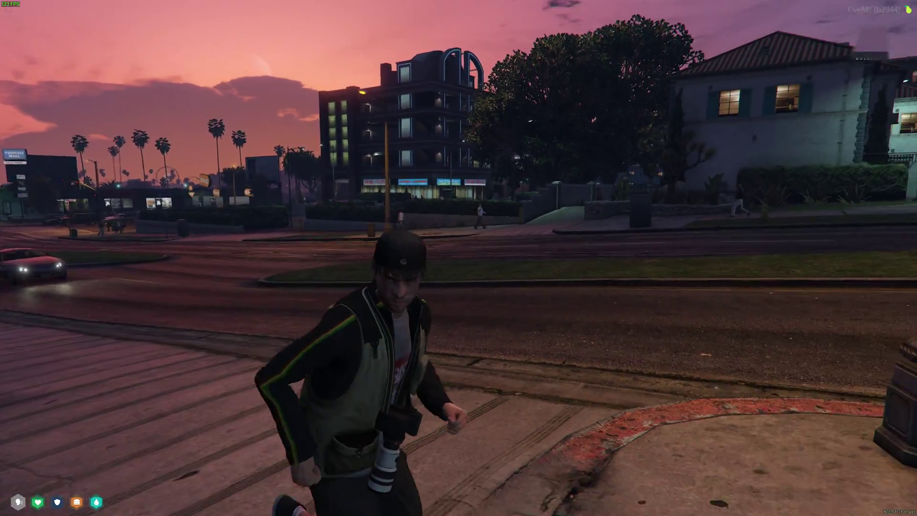
key(w)
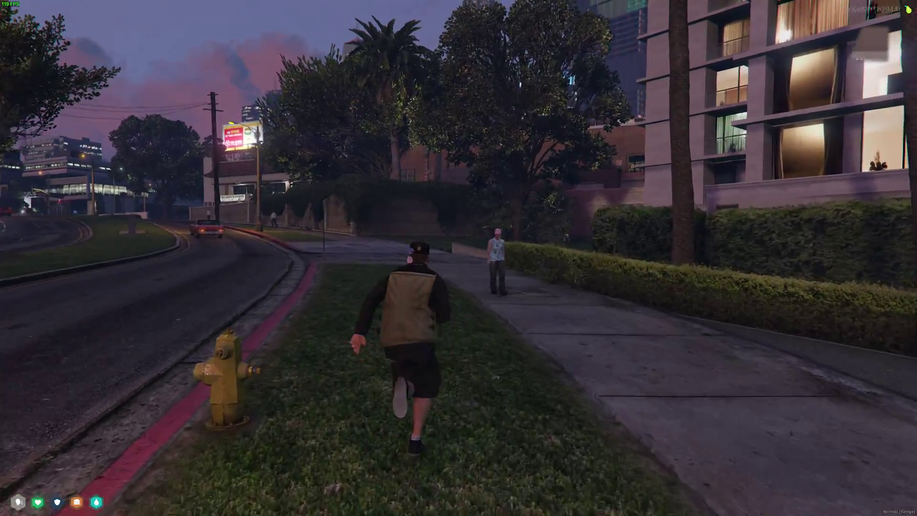
key(a)
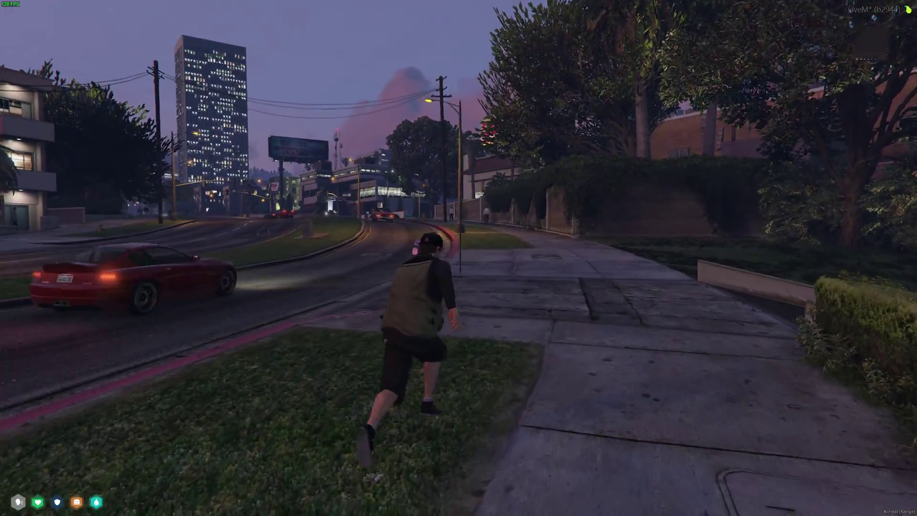
key(w)
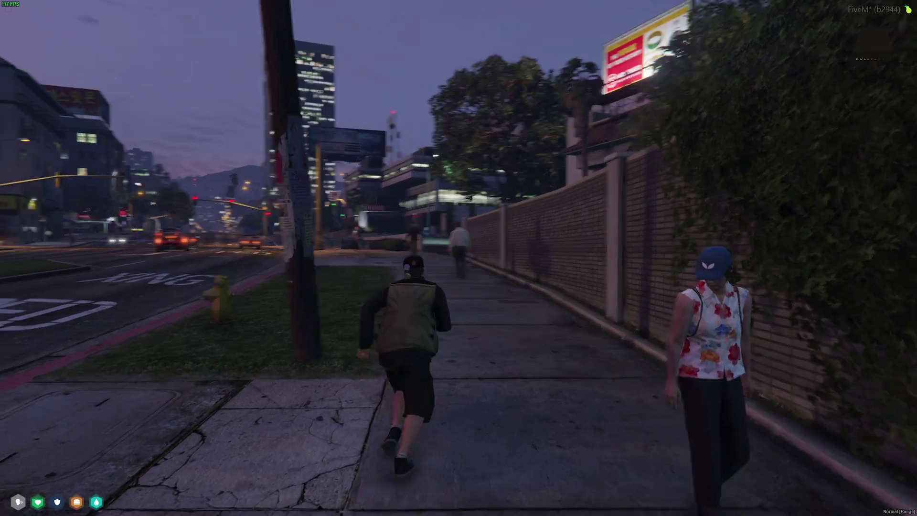
key(w)
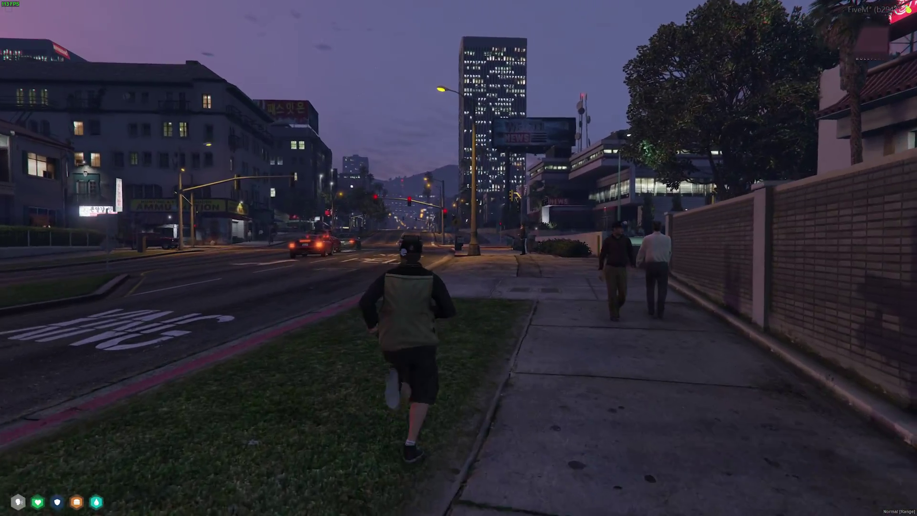
key(w)
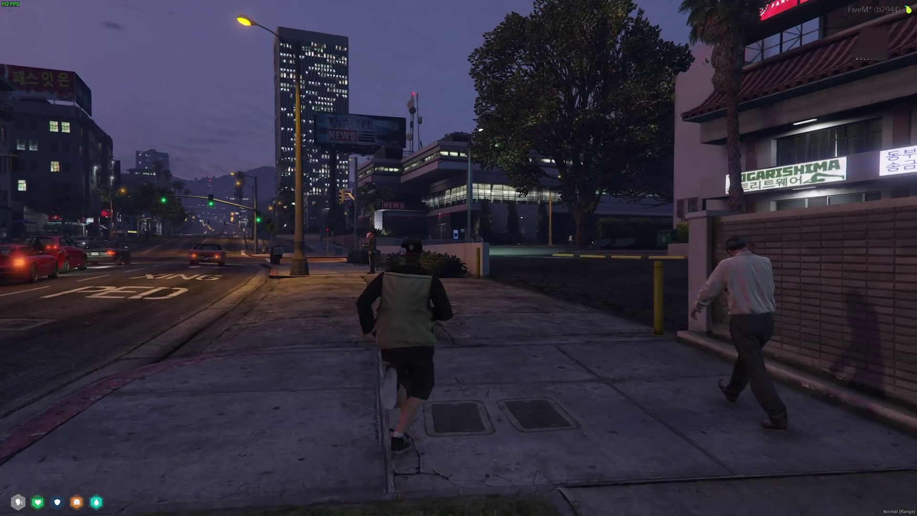
key(w)
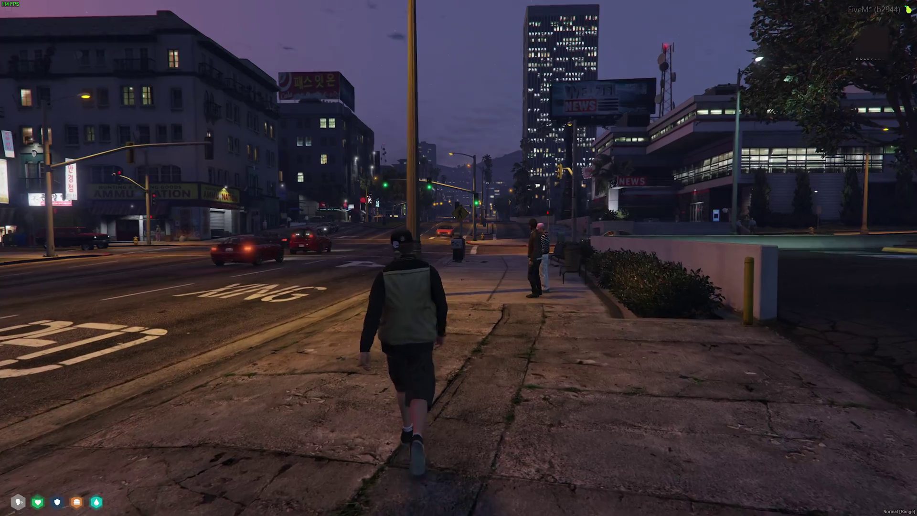
key(w)
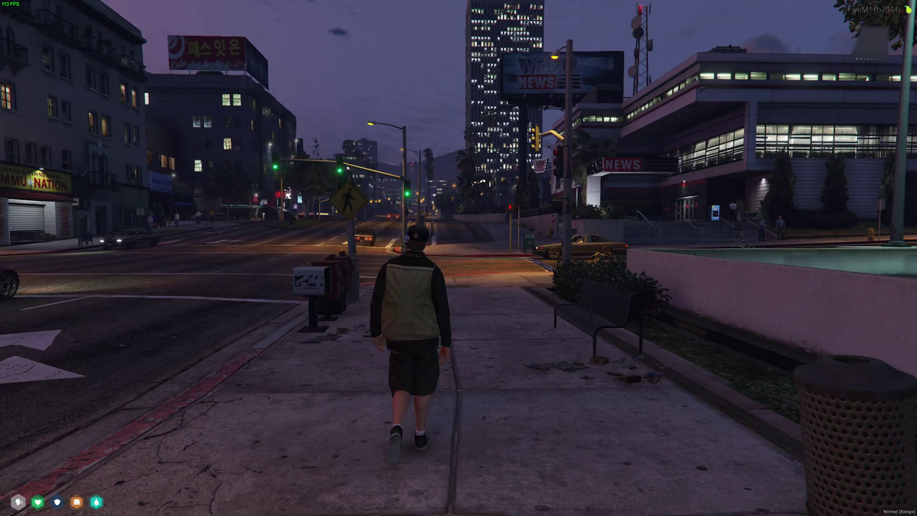
key(w)
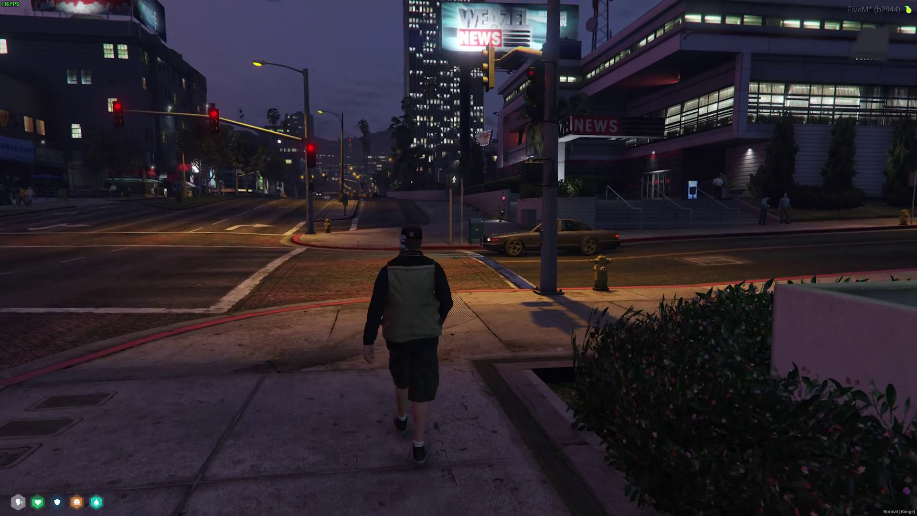
key(w)
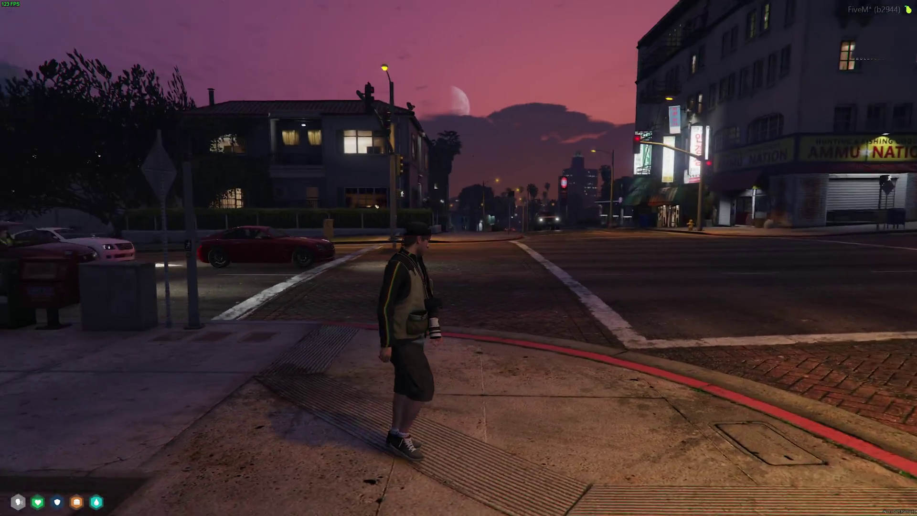
key(w)
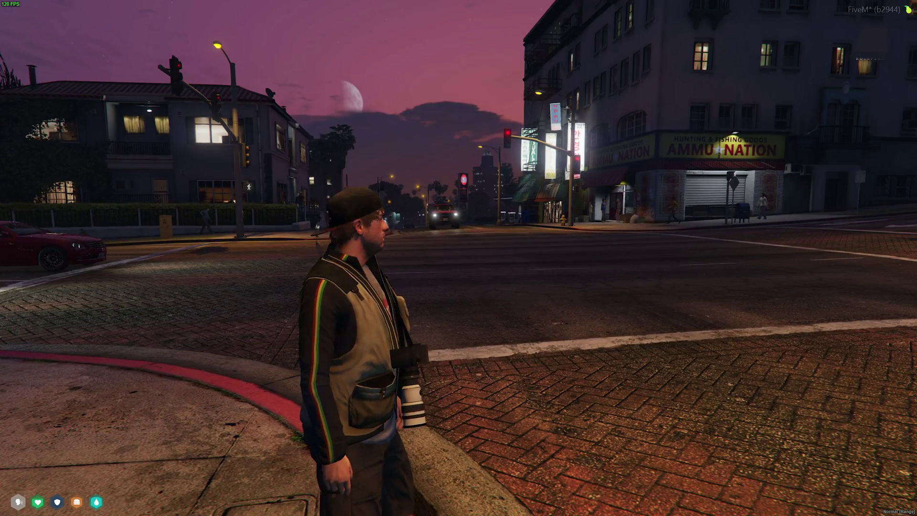
key(w)
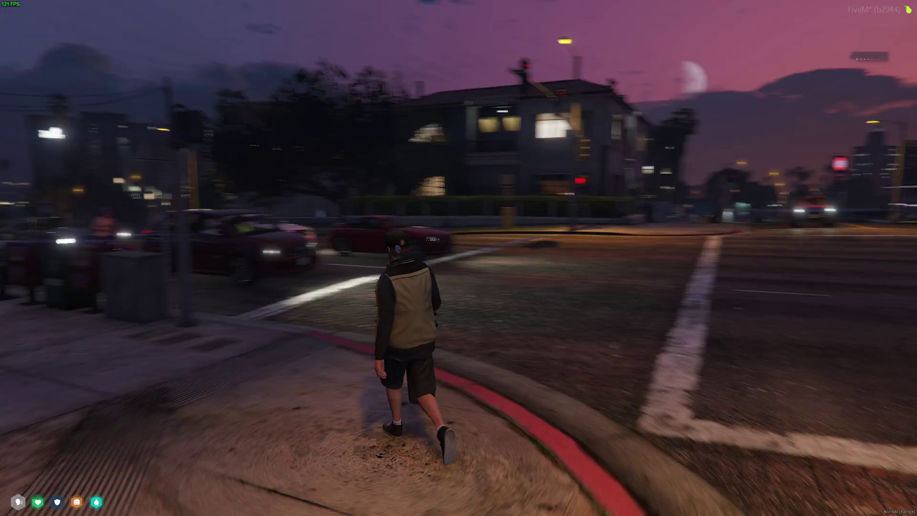
key(shift)
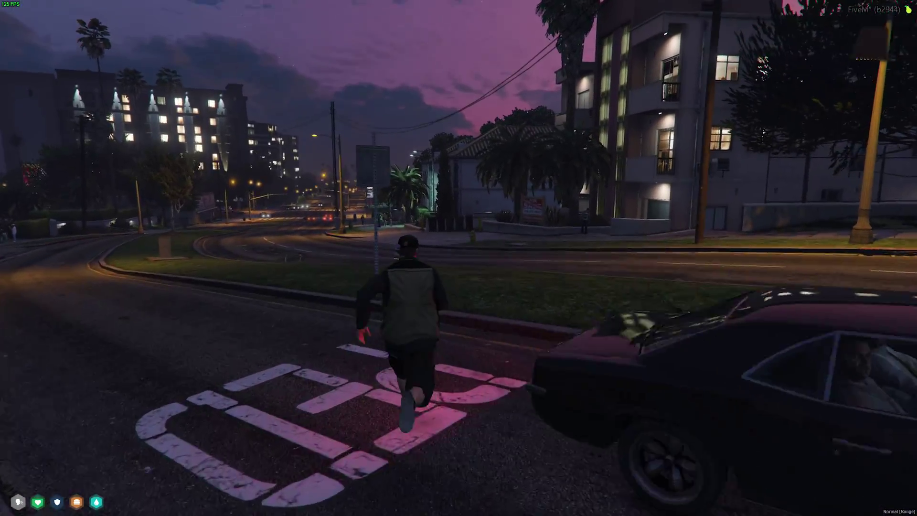
key(w)
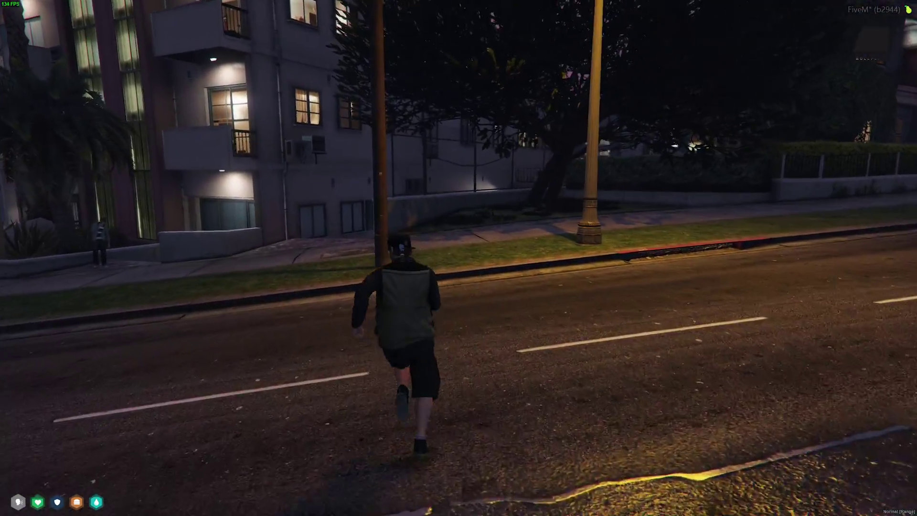
key(w)
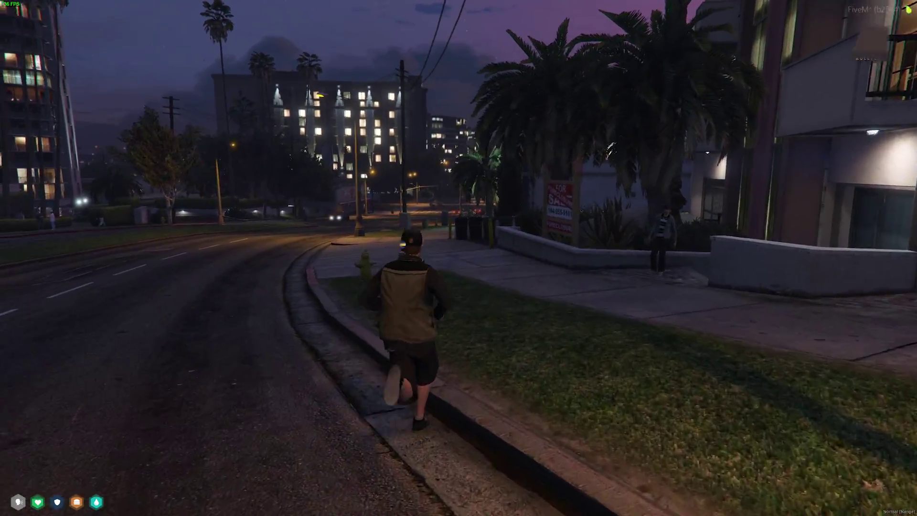